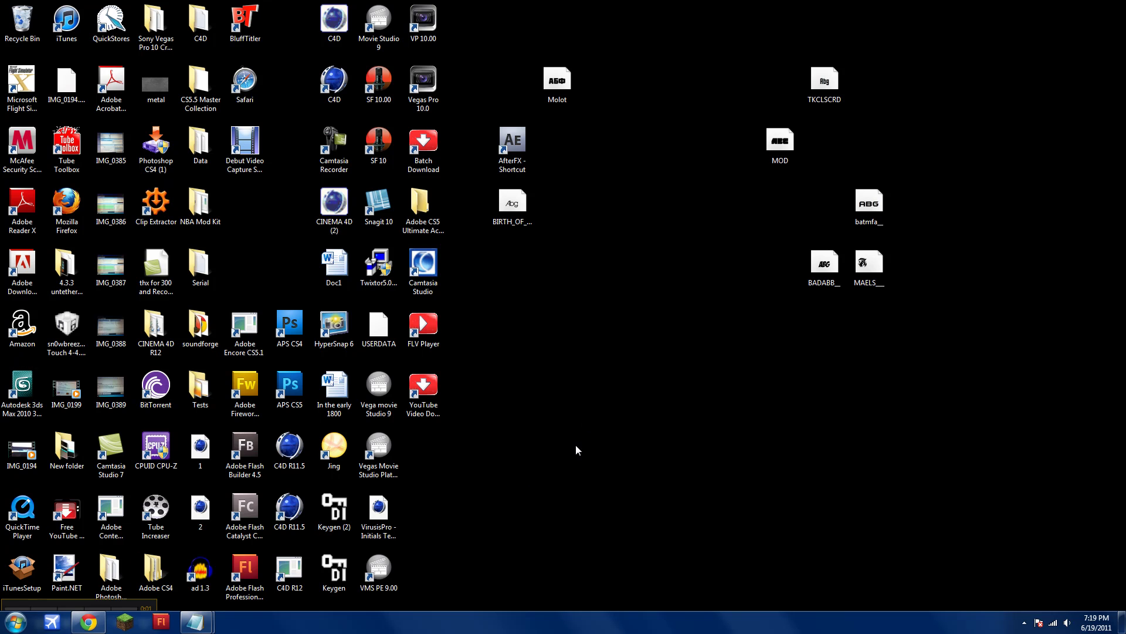
# Step: Bring Chrome back up and follow the getpaint.net link to the Paint.NET site
pyautogui.moveTo(104, 618)
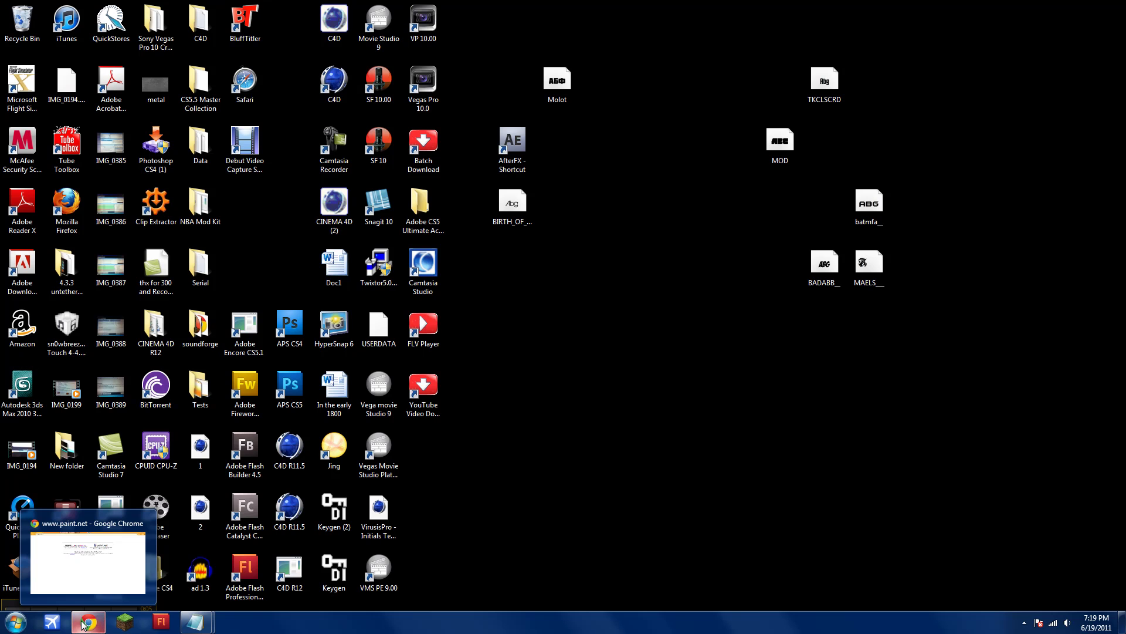
pyautogui.click(88, 620)
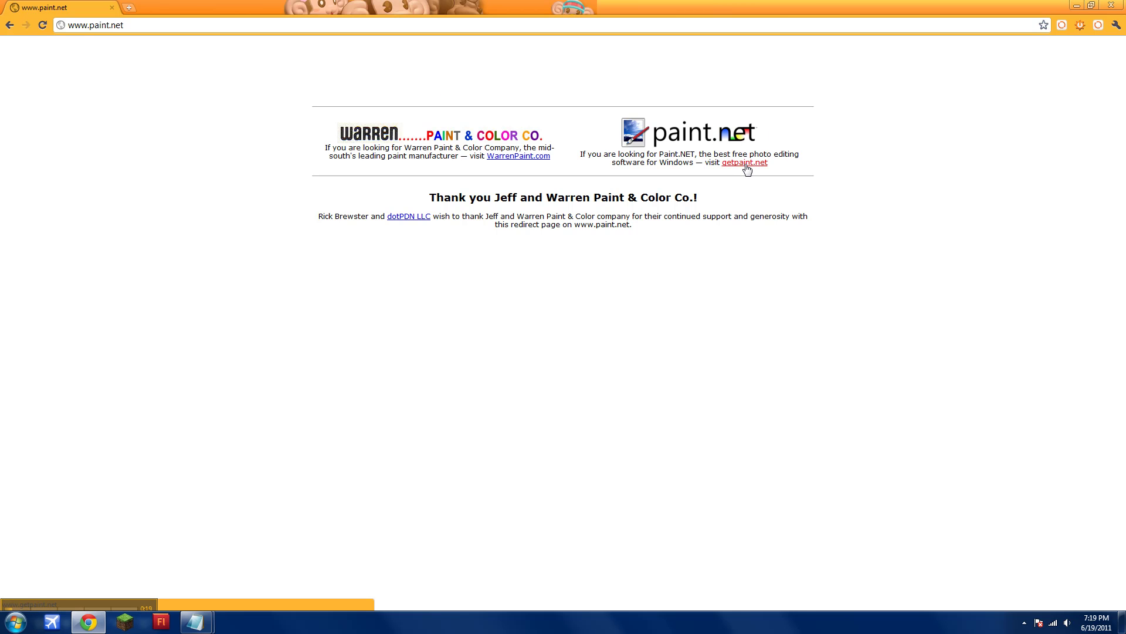
pyautogui.click(746, 166)
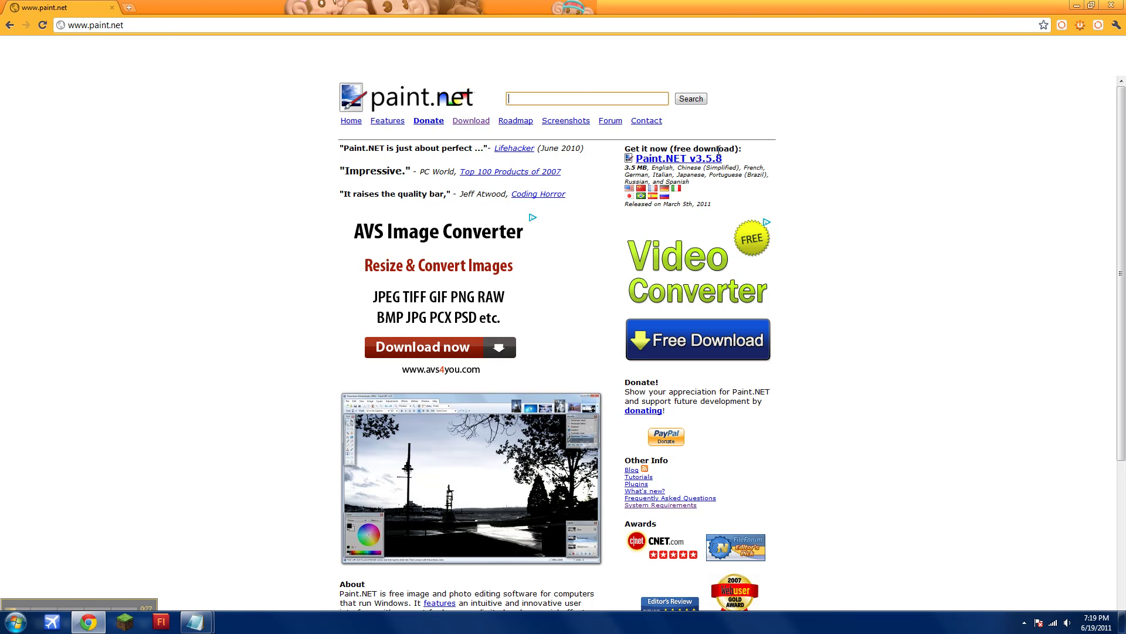
# Step: Open the Paint.NET v3.5.8 download page and scroll through it
pyautogui.click(680, 159)
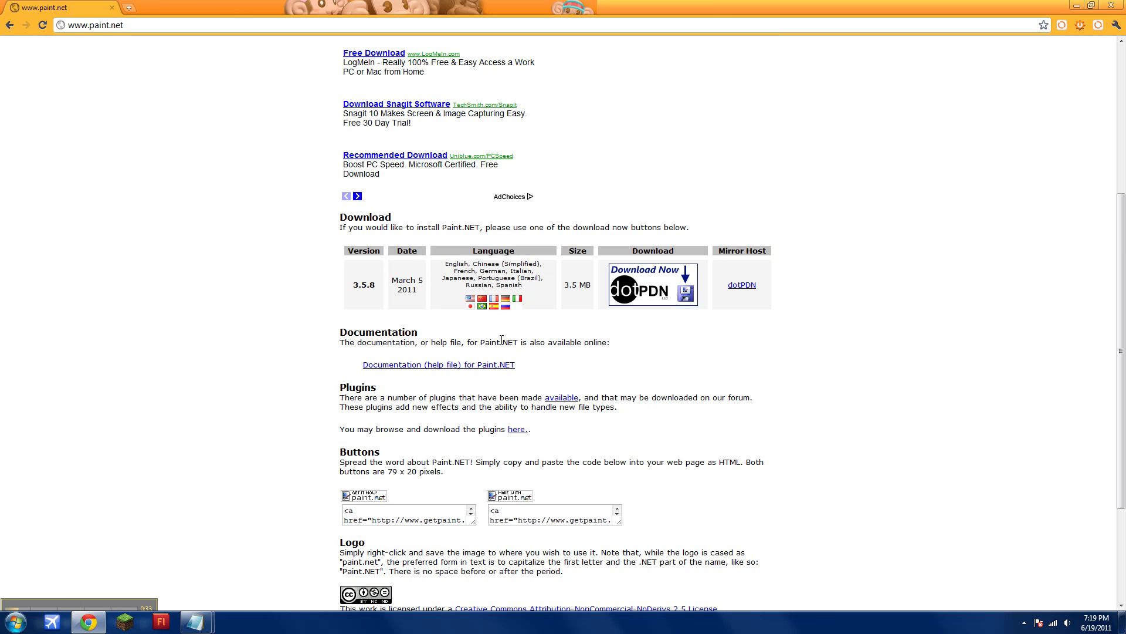
pyautogui.scroll(5, 527, 428)
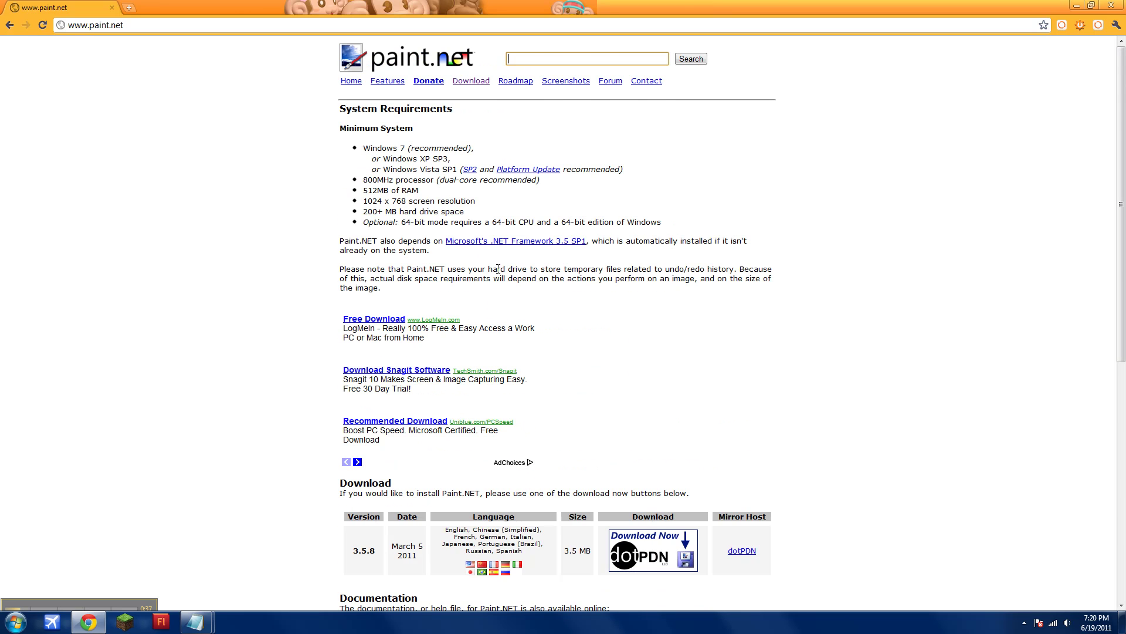
pyautogui.scroll(-6, 504, 261)
pyautogui.scroll(-1, 504, 261)
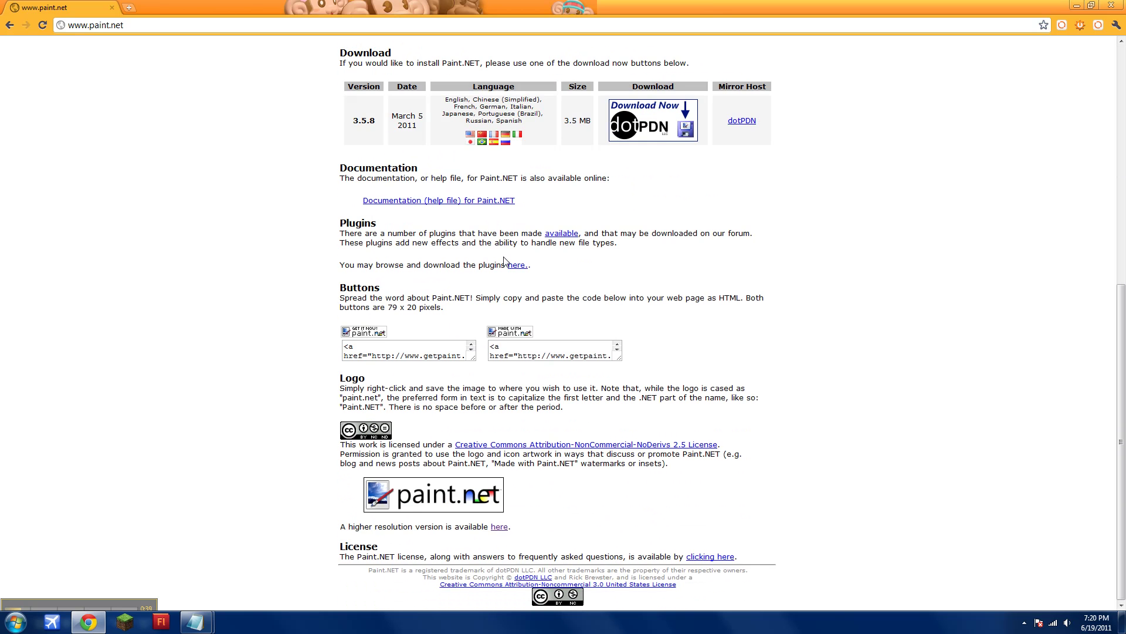
pyautogui.scroll(7, 504, 261)
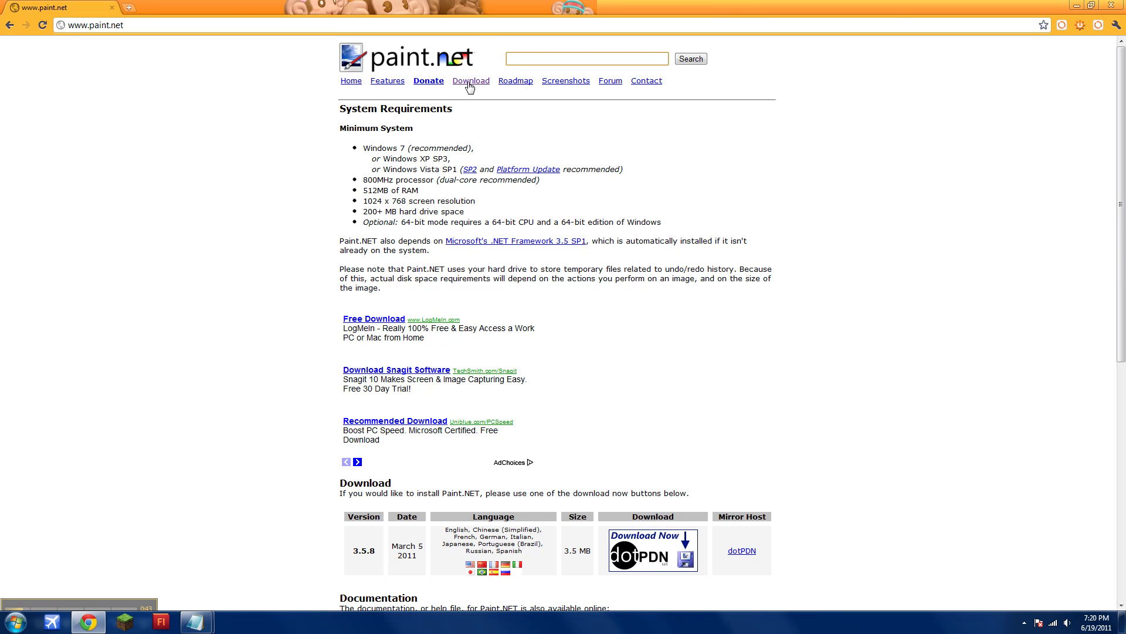
pyautogui.scroll(-3, 506, 274)
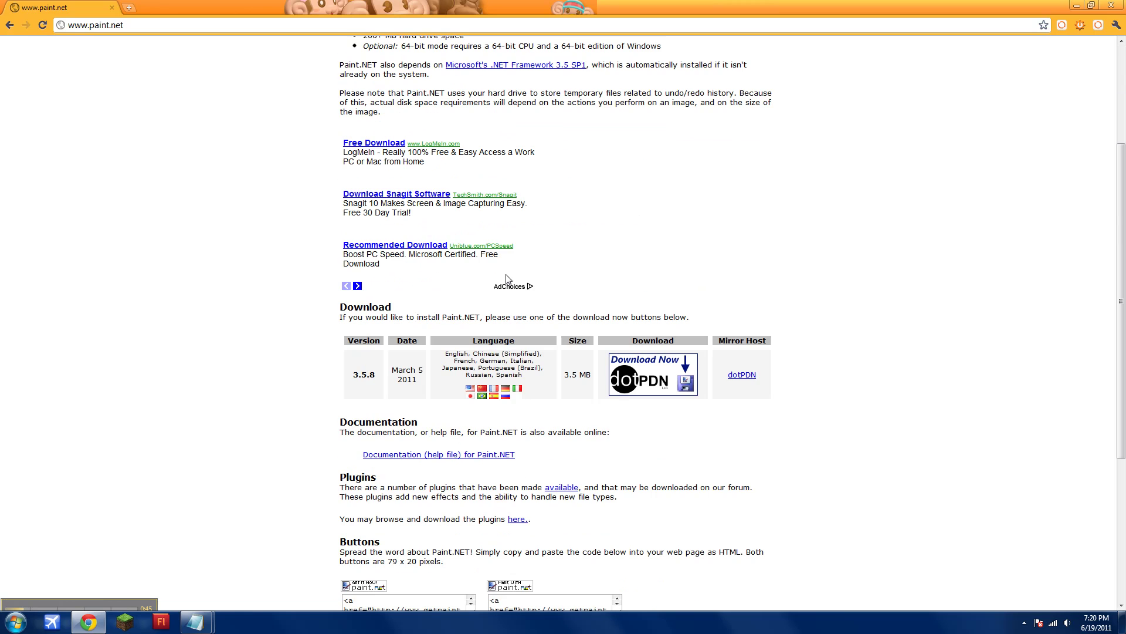
# Step: Start downloading the Paint.NET 3.5.8 installer from dotPDN, then minimize Chrome
pyautogui.click(645, 379)
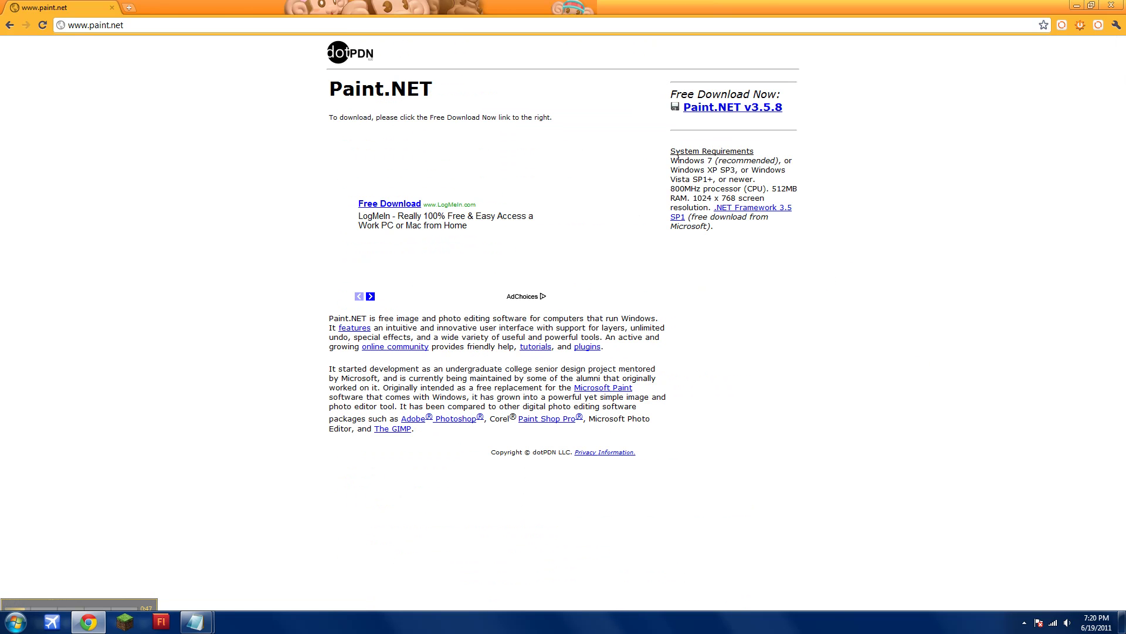
pyautogui.click(10, 24)
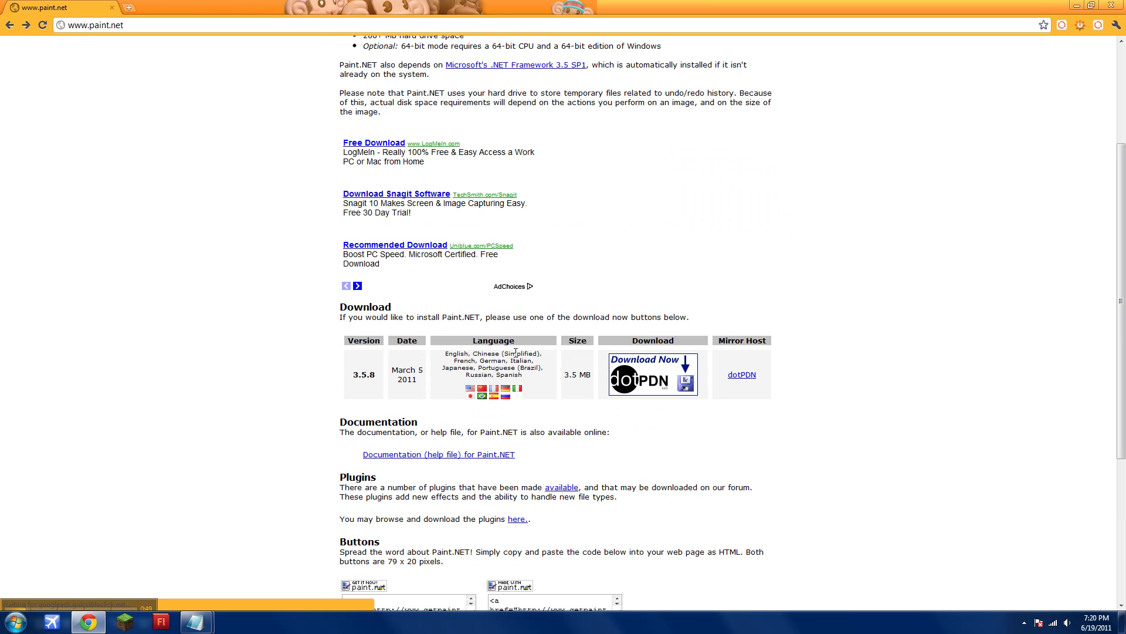
pyautogui.scroll(5, 476, 238)
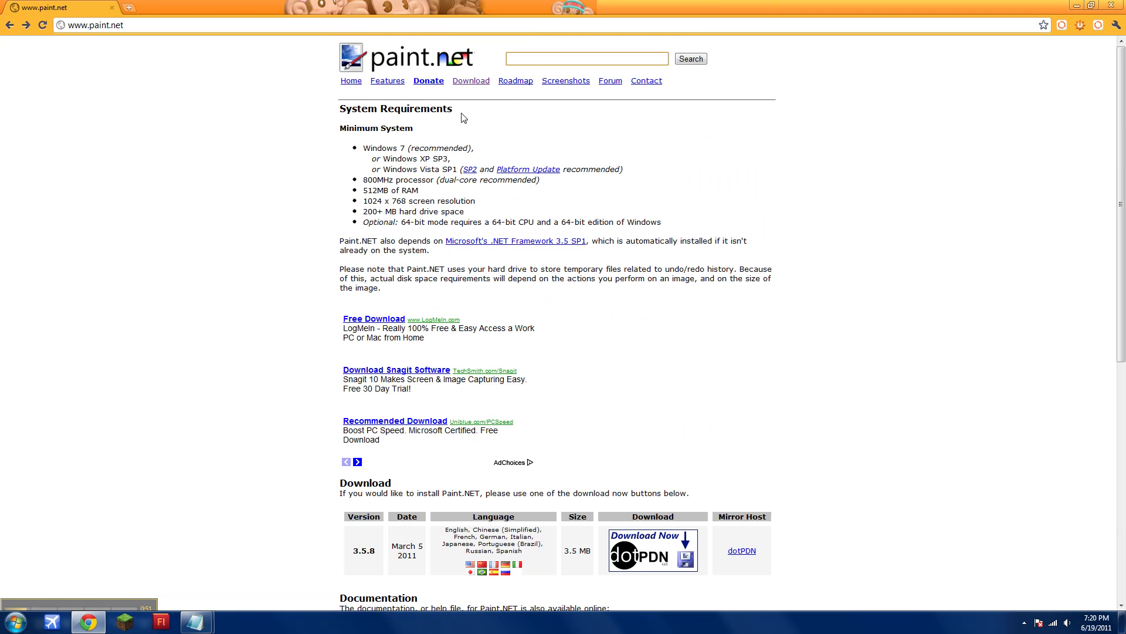
pyautogui.scroll(-4, 558, 322)
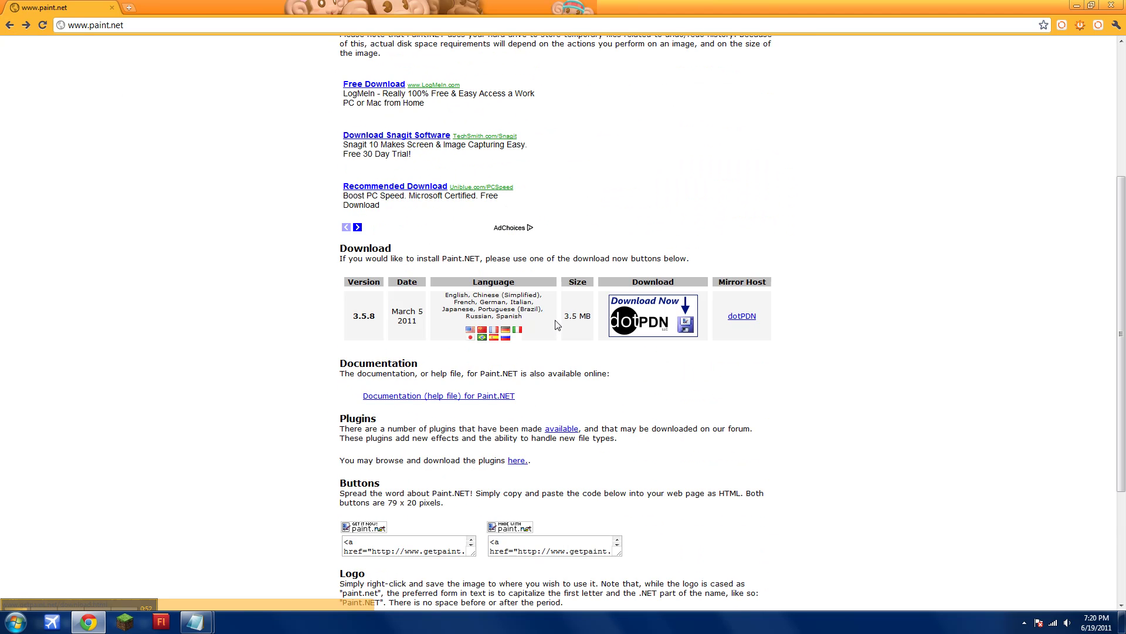
pyautogui.click(661, 333)
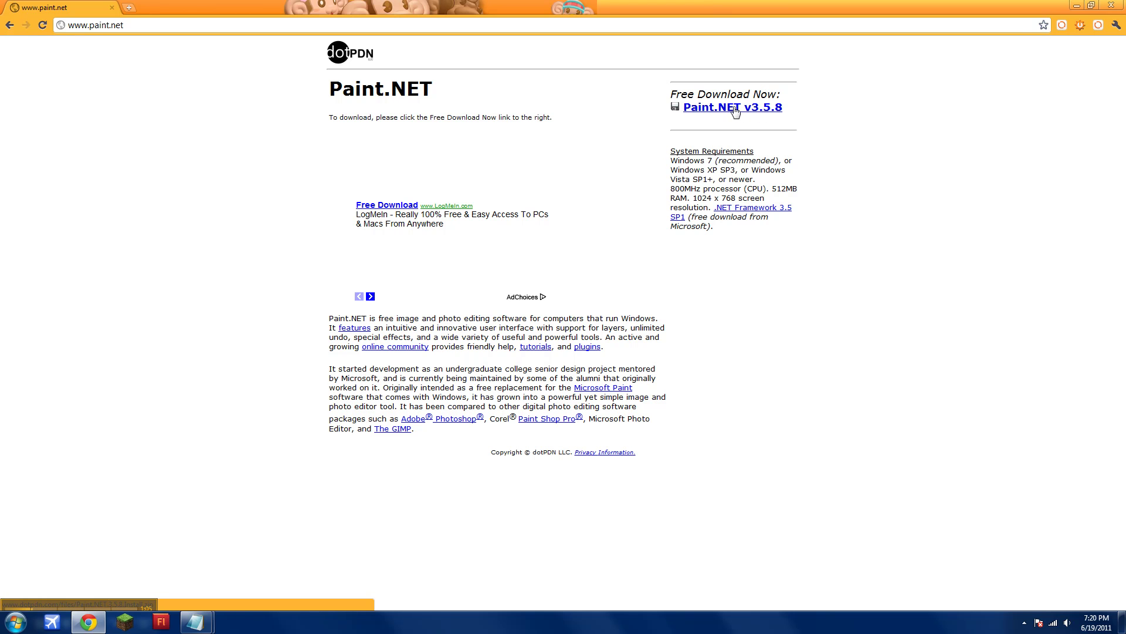
pyautogui.click(738, 111)
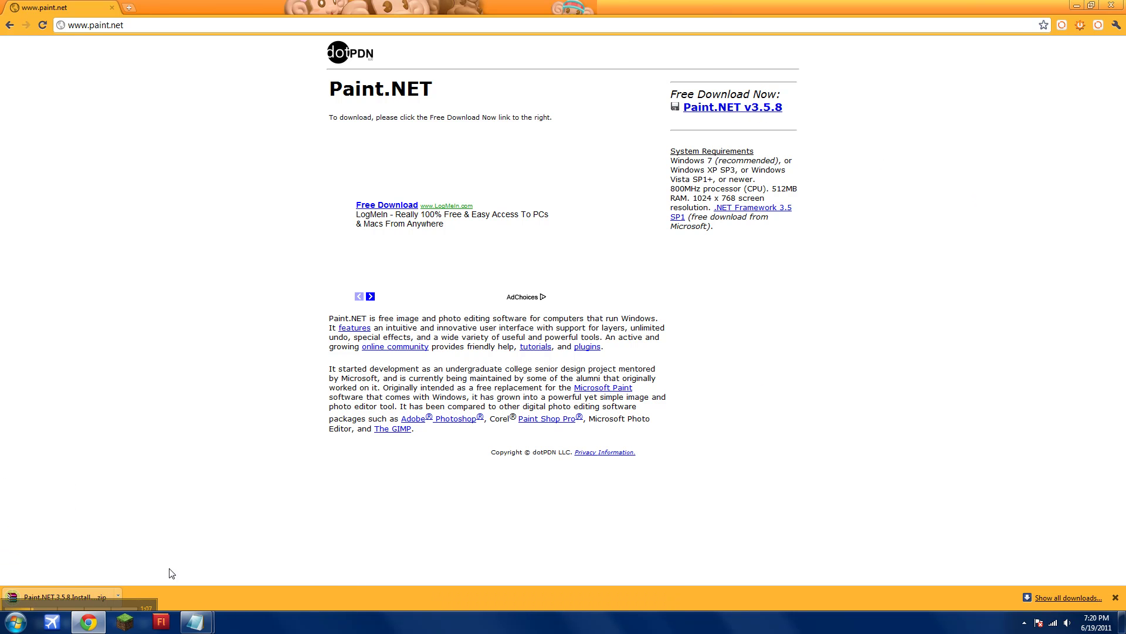
pyautogui.click(1077, 6)
# Step: Launch Paint.NET from a Start menu search for 'p'
pyautogui.click(15, 622)
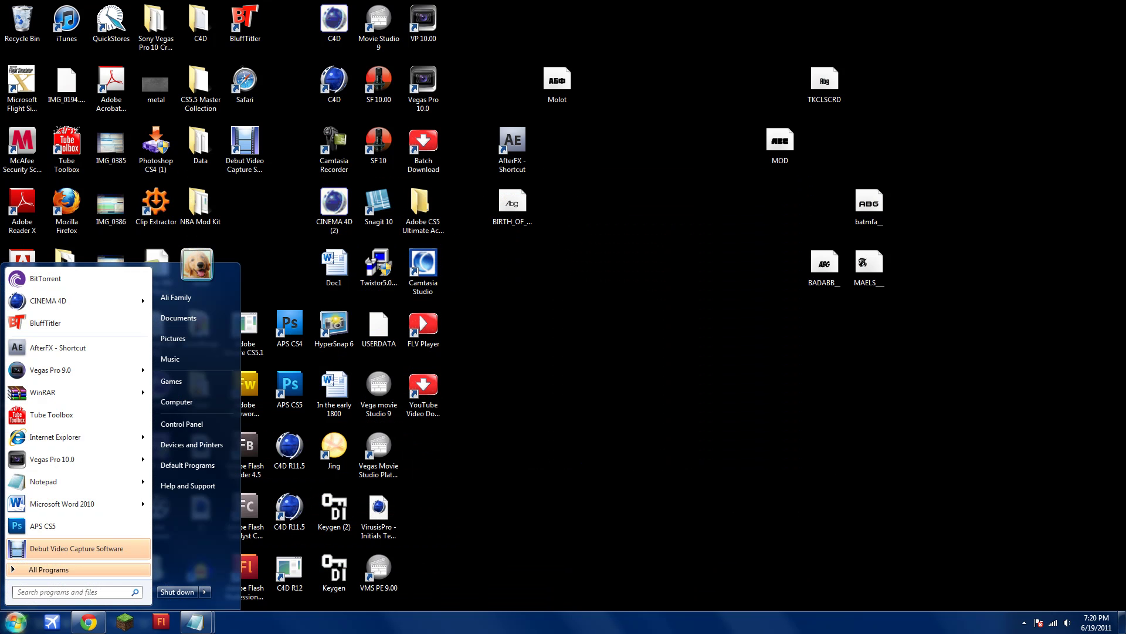
pyautogui.write('paint')
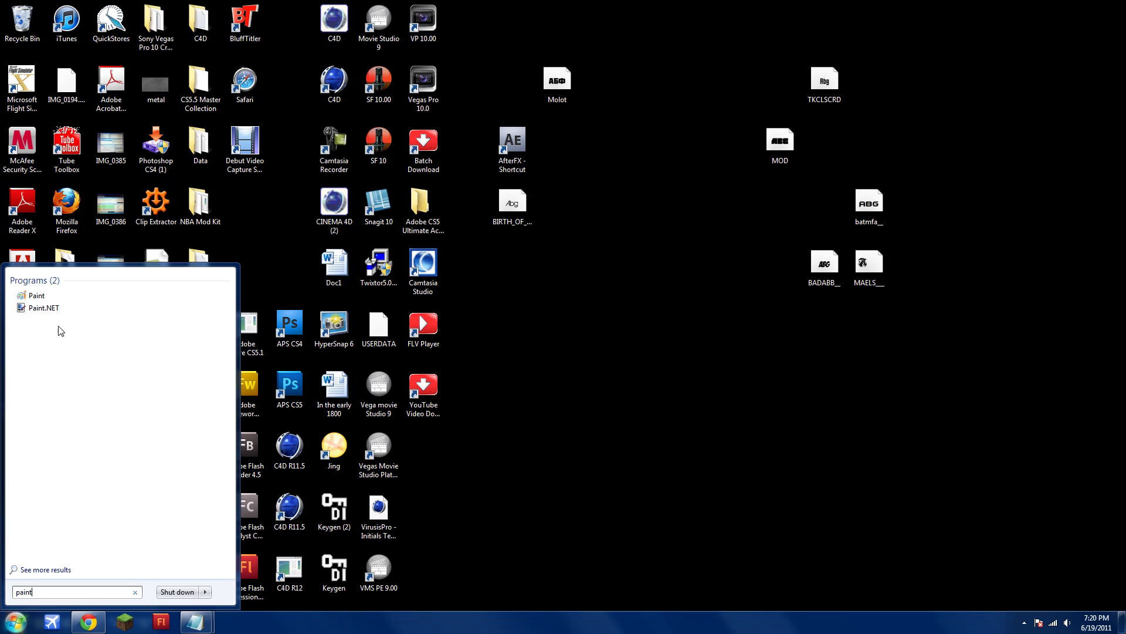
pyautogui.click(56, 306)
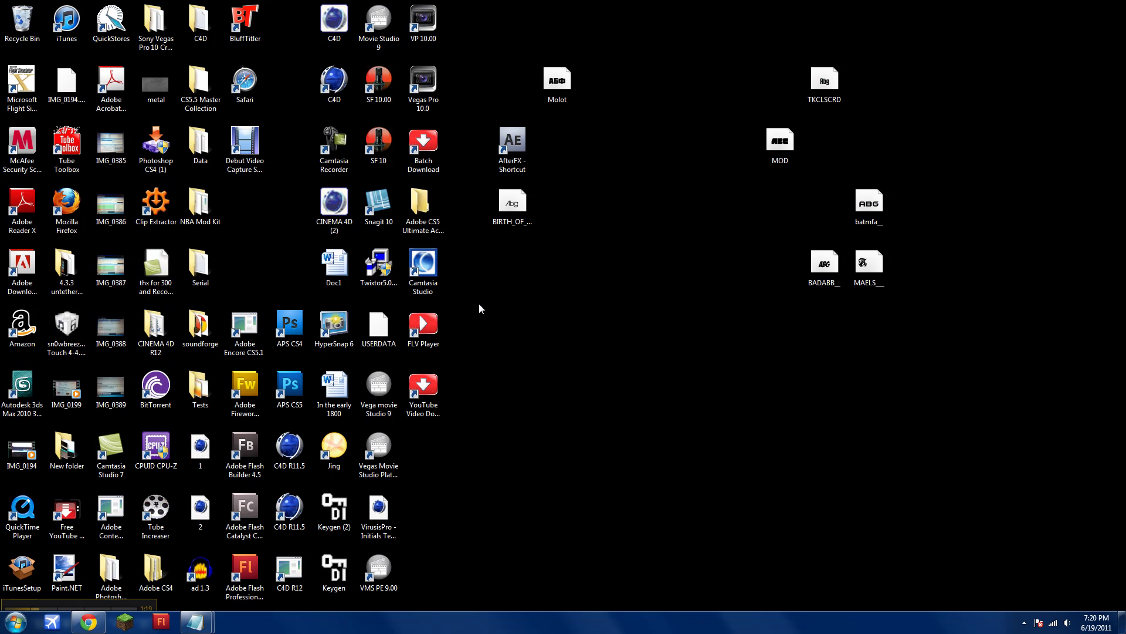
# Step: Close both Readme Notepad windows, discarding their unsaved changes
pyautogui.moveTo(195, 622)
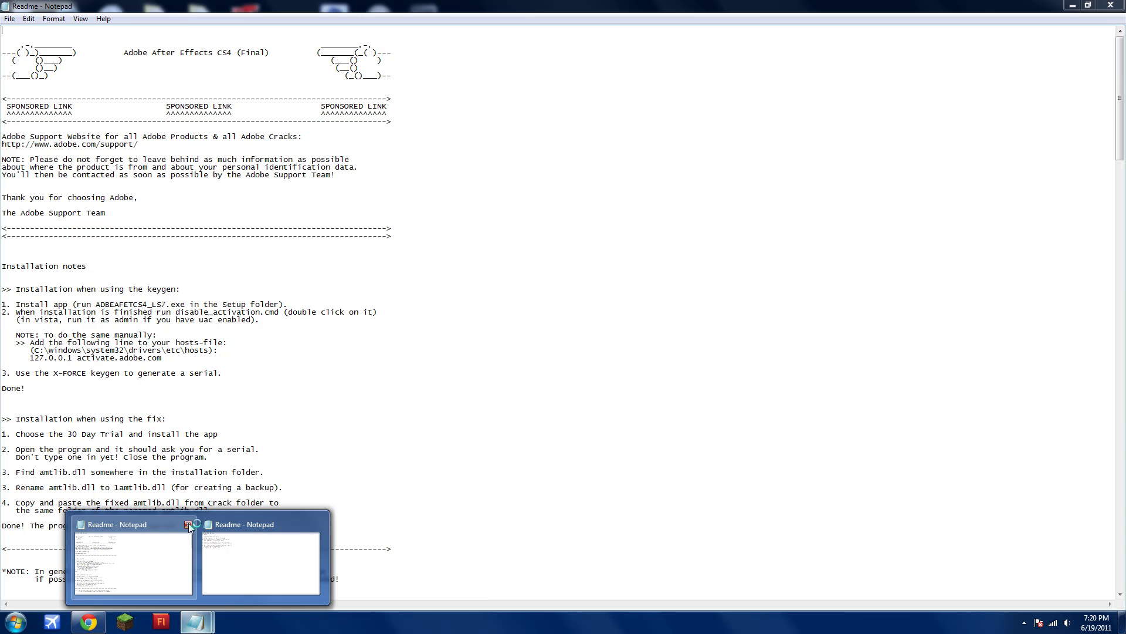
pyautogui.click(189, 525)
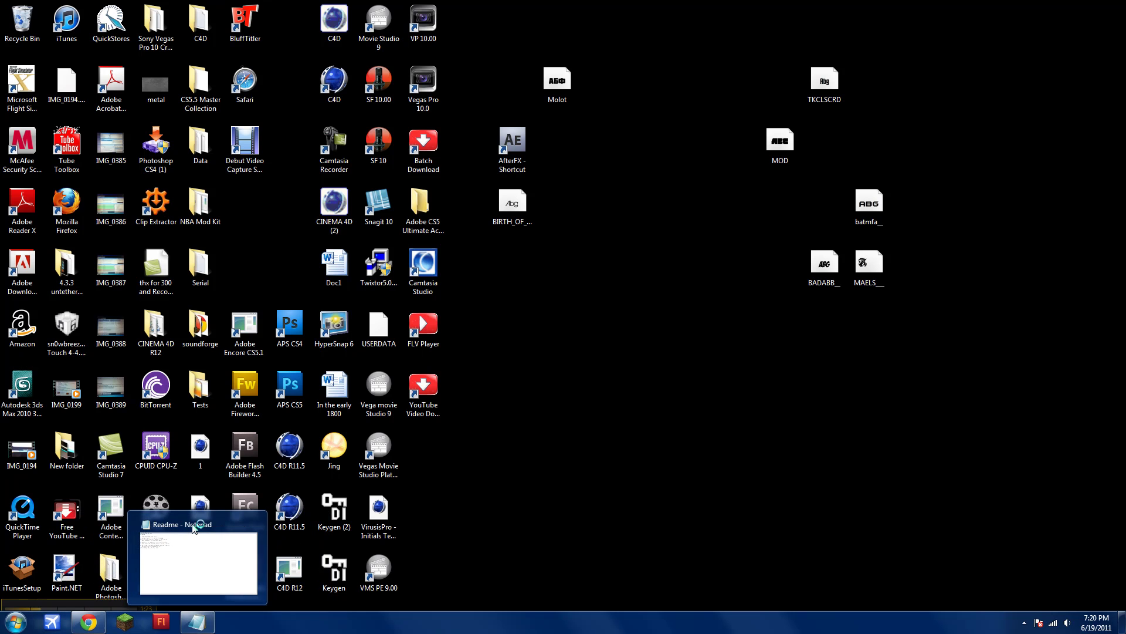
pyautogui.click(251, 525)
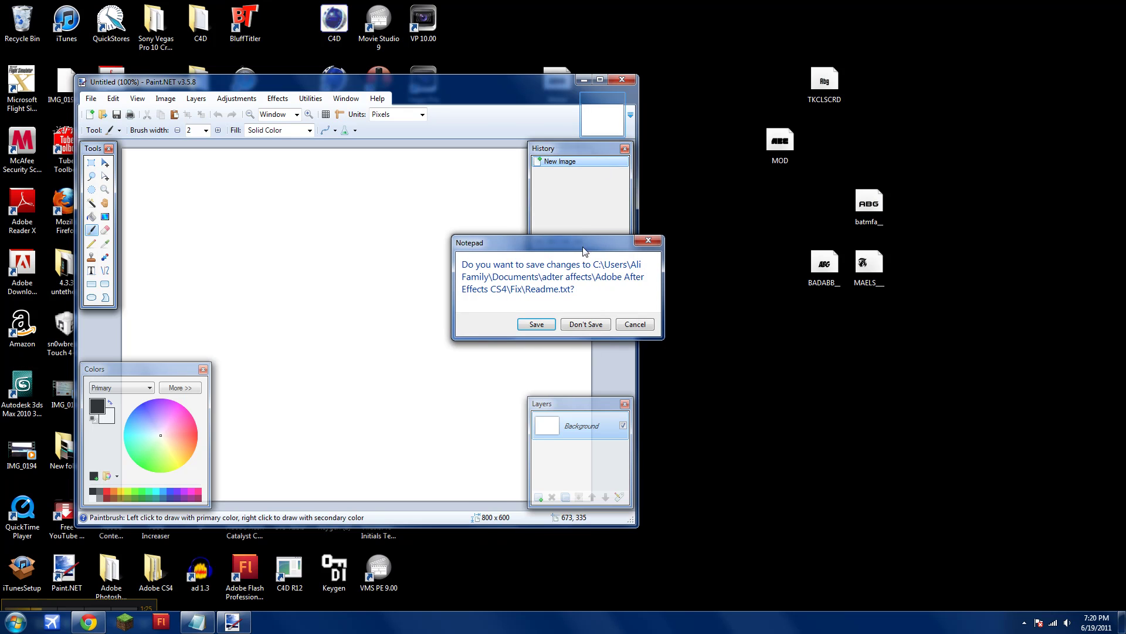
pyautogui.click(578, 325)
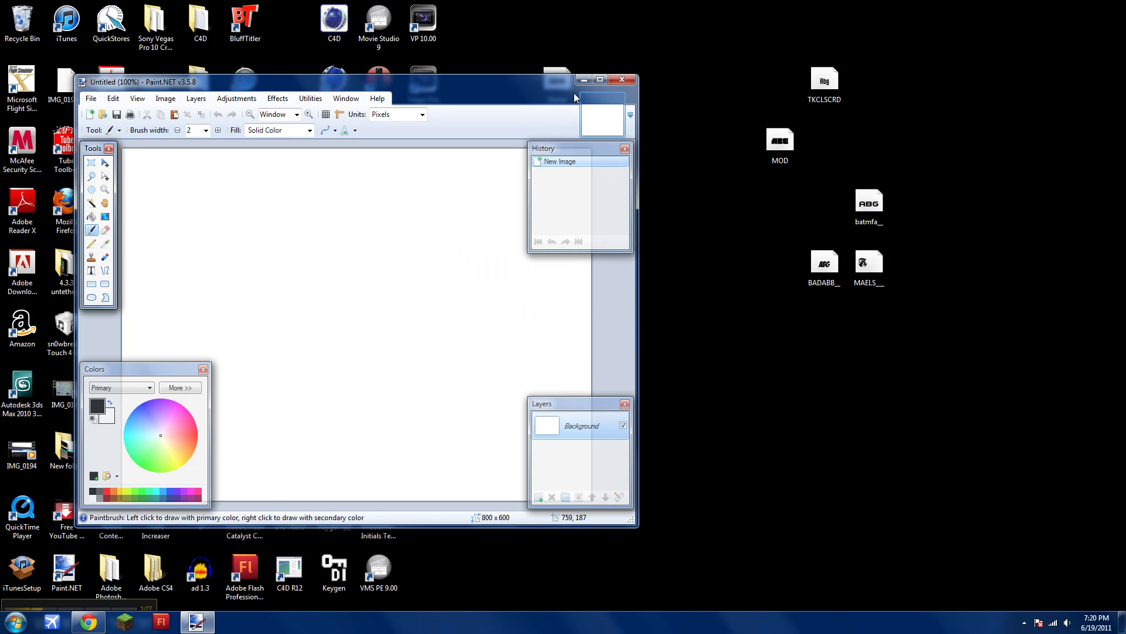
# Step: Maximize Paint.NET and open ipod-touch (1).jpg by dragging it from the Videos library onto the canvas
pyautogui.doubleClick(594, 81)
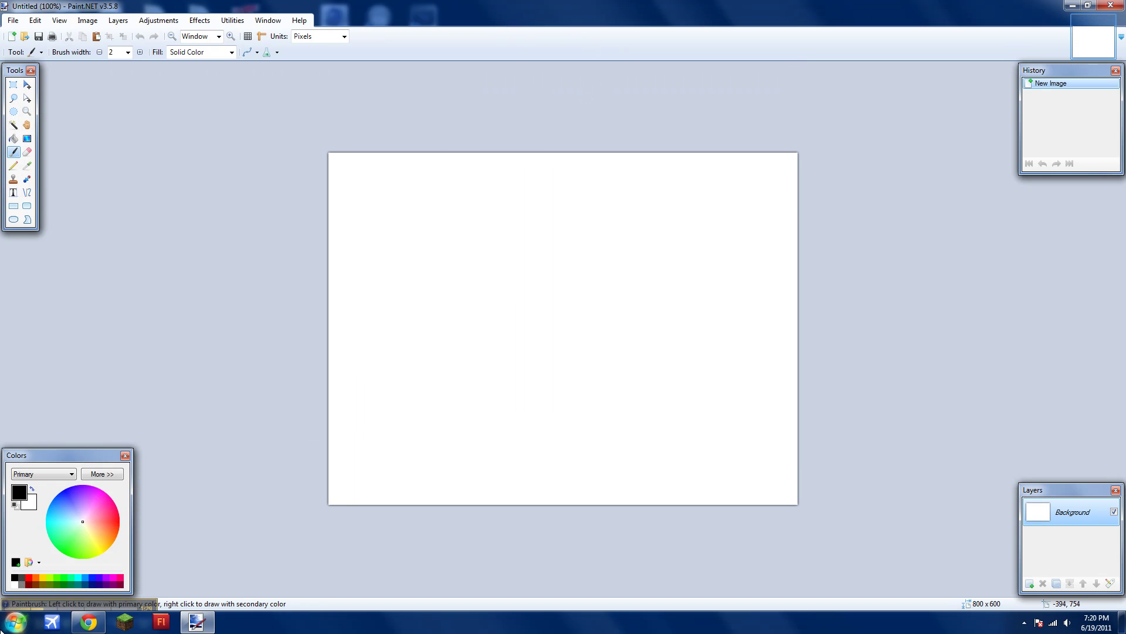
pyautogui.click(15, 622)
pyautogui.click(198, 400)
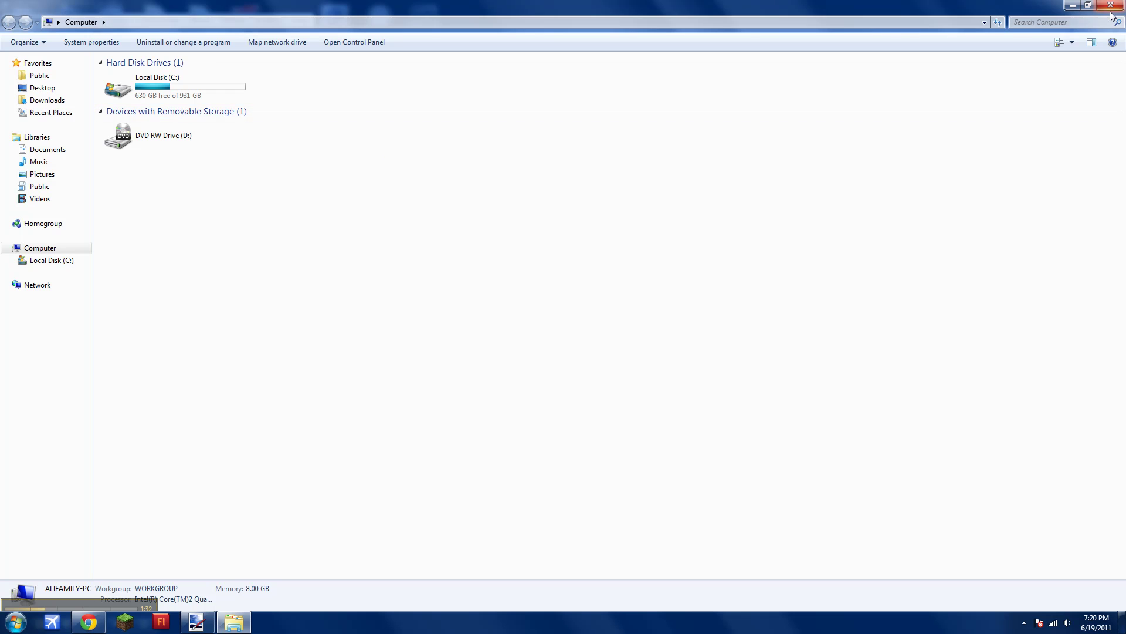
pyautogui.click(1088, 5)
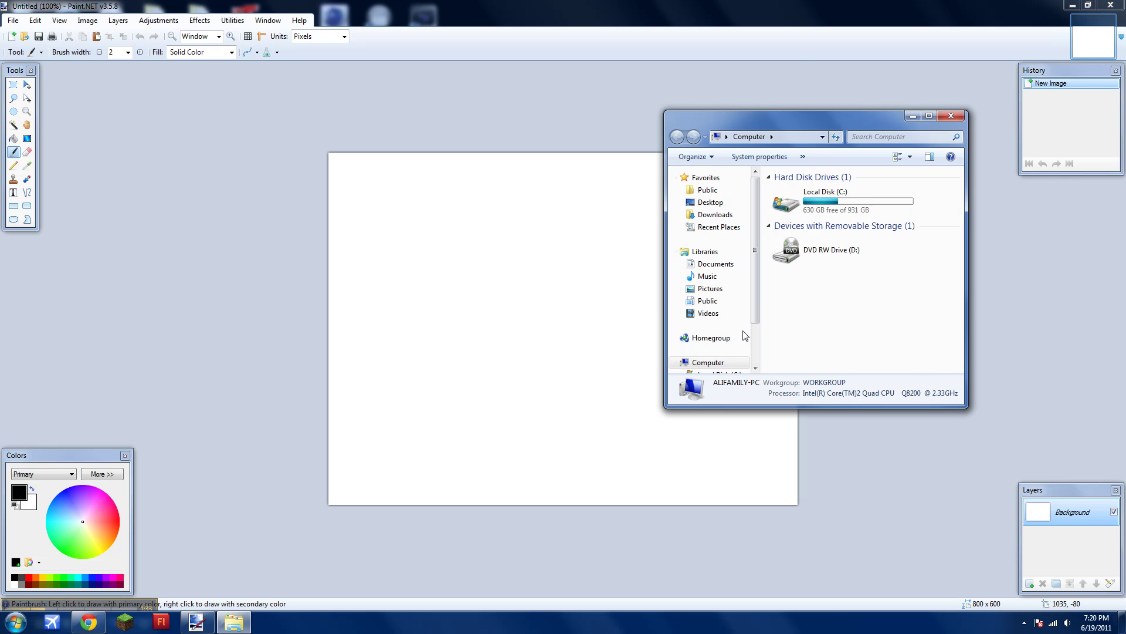
pyautogui.click(722, 313)
pyautogui.moveTo(960, 258); pyautogui.dragTo(962, 332)
pyautogui.moveTo(801, 281); pyautogui.dragTo(517, 302)
pyautogui.click(560, 284)
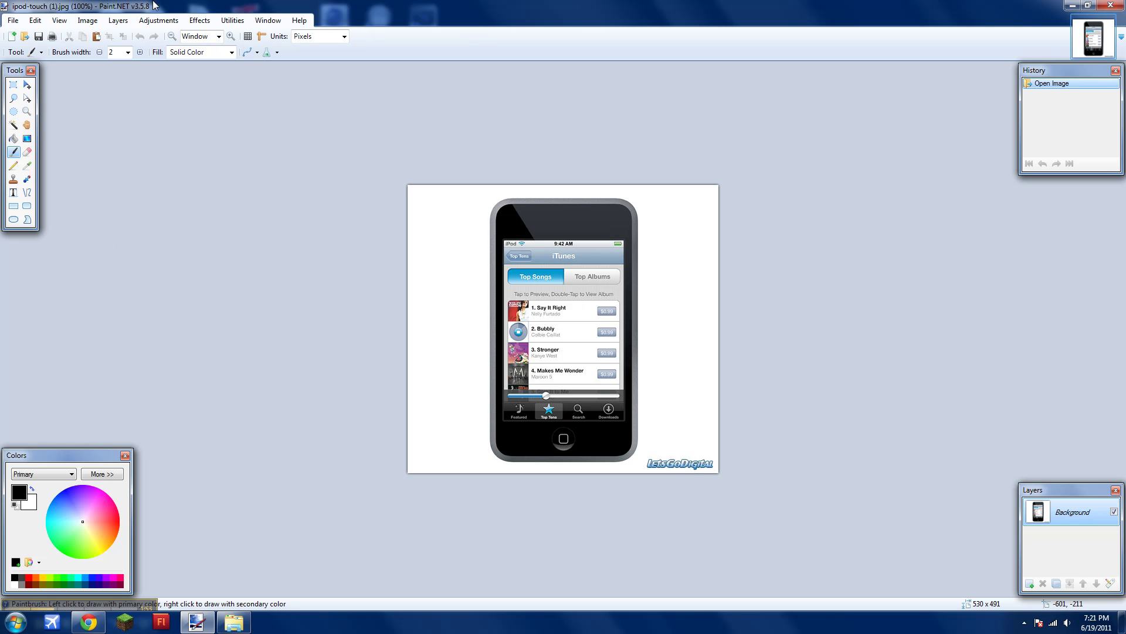
# Step: Select the background around the iPod with the Magic Wand and delete it
pyautogui.click(30, 71)
pyautogui.click(40, 52)
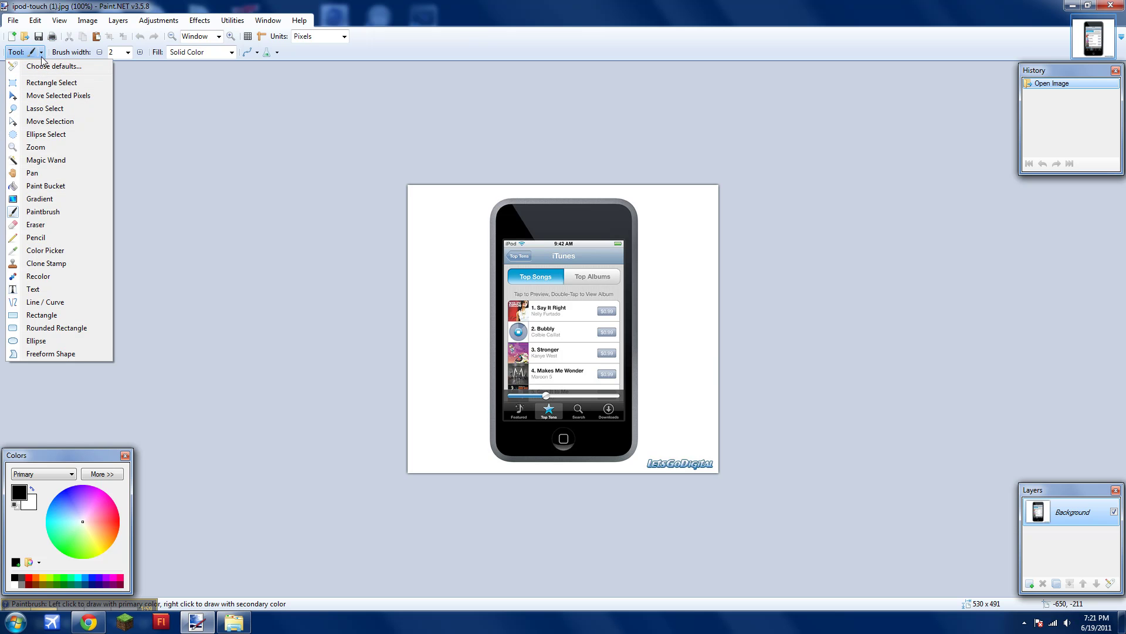
pyautogui.click(50, 160)
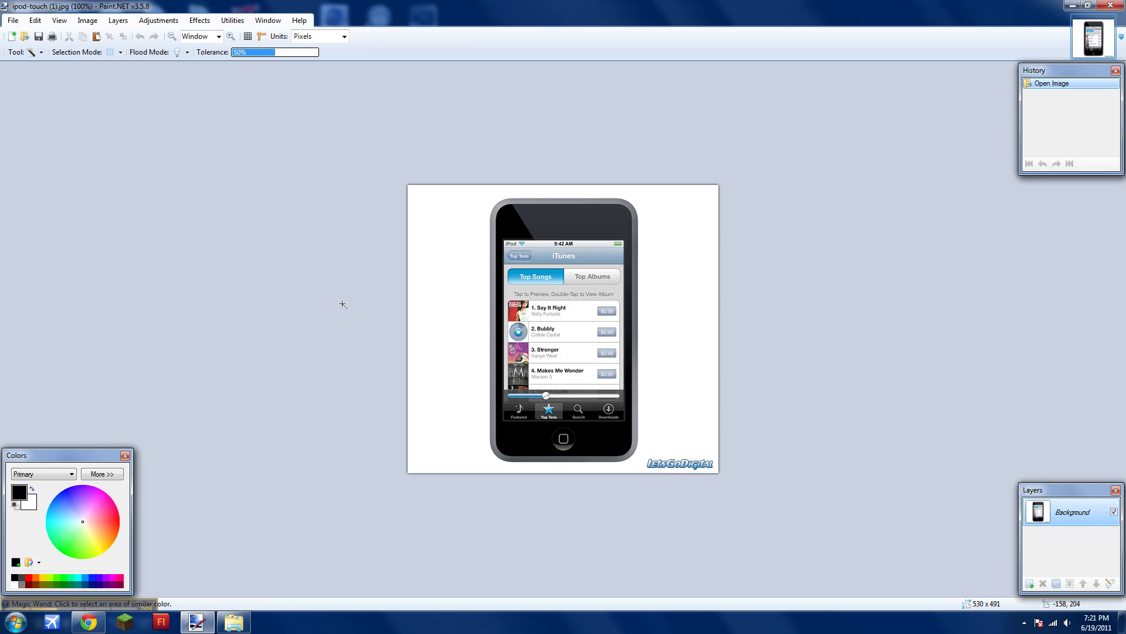
pyautogui.click(453, 274)
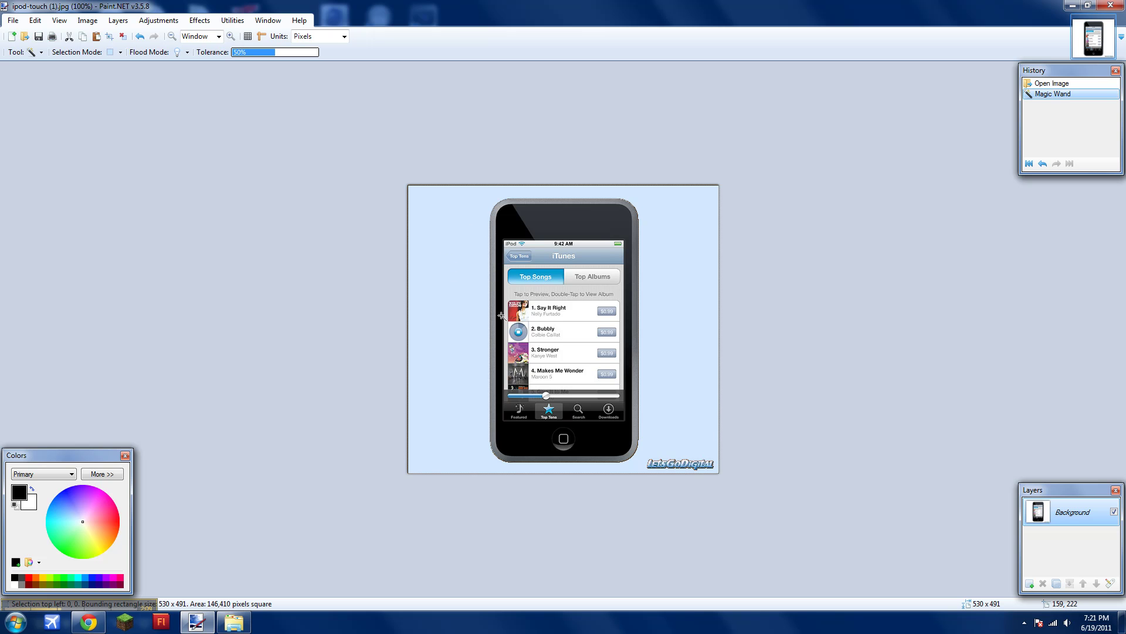
pyautogui.press('Delete')
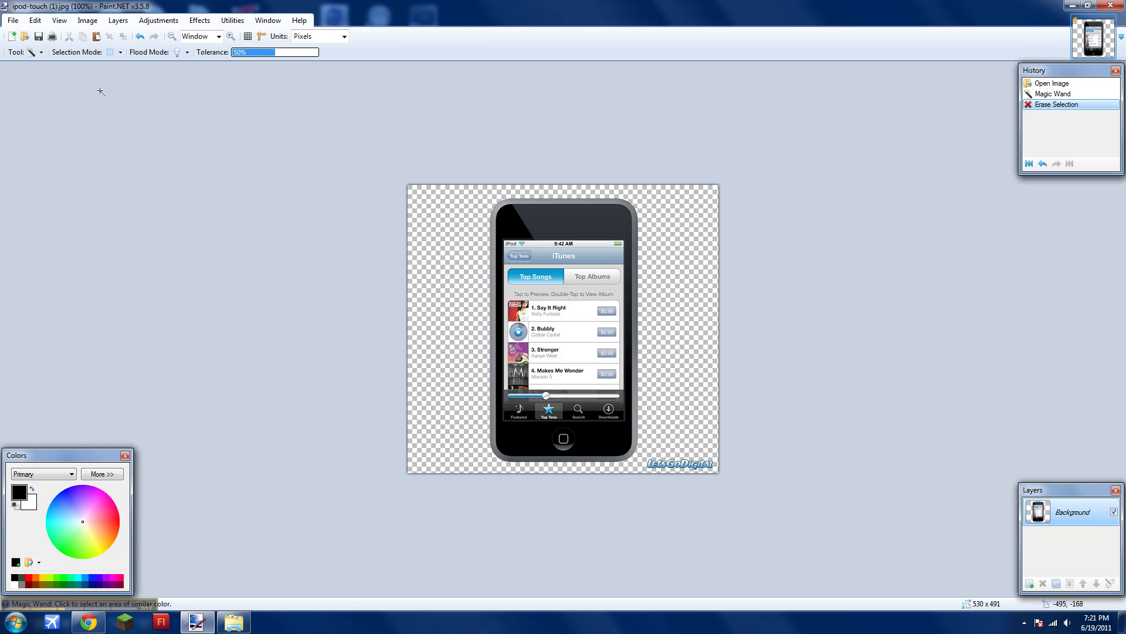
pyautogui.click(17, 53)
# Step: Erase the watermark in the image's bottom-right corner with a rectangle selection
pyautogui.click(64, 84)
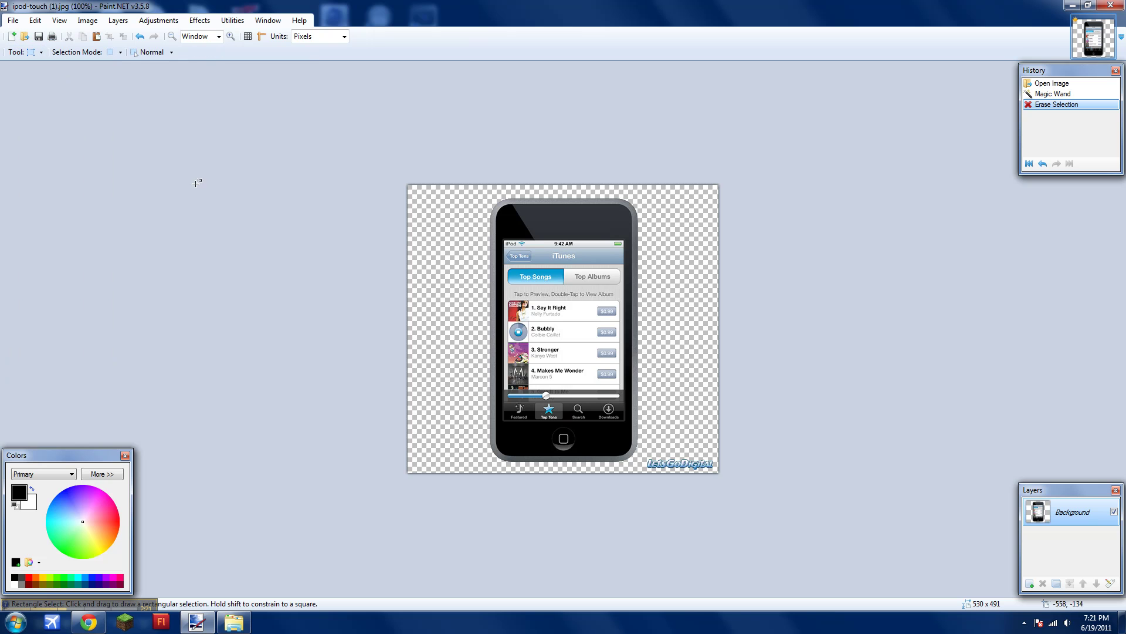
pyautogui.moveTo(645, 454); pyautogui.dragTo(723, 474)
pyautogui.press('Delete')
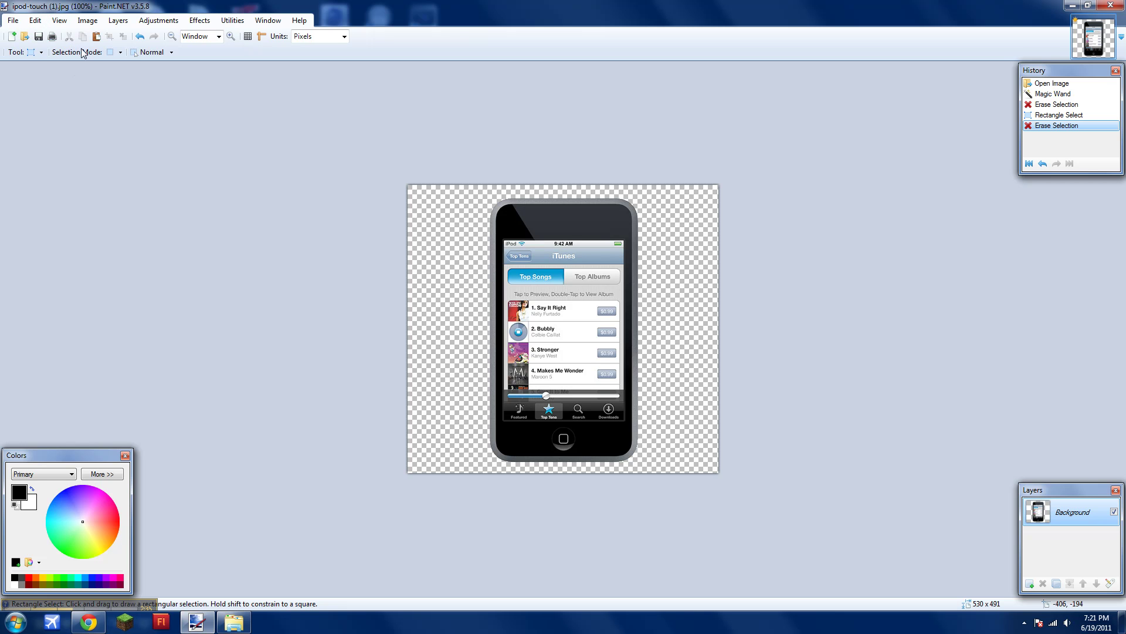
# Step: Open ipod-touch.jpg from the Videos library as a new image
pyautogui.click(234, 622)
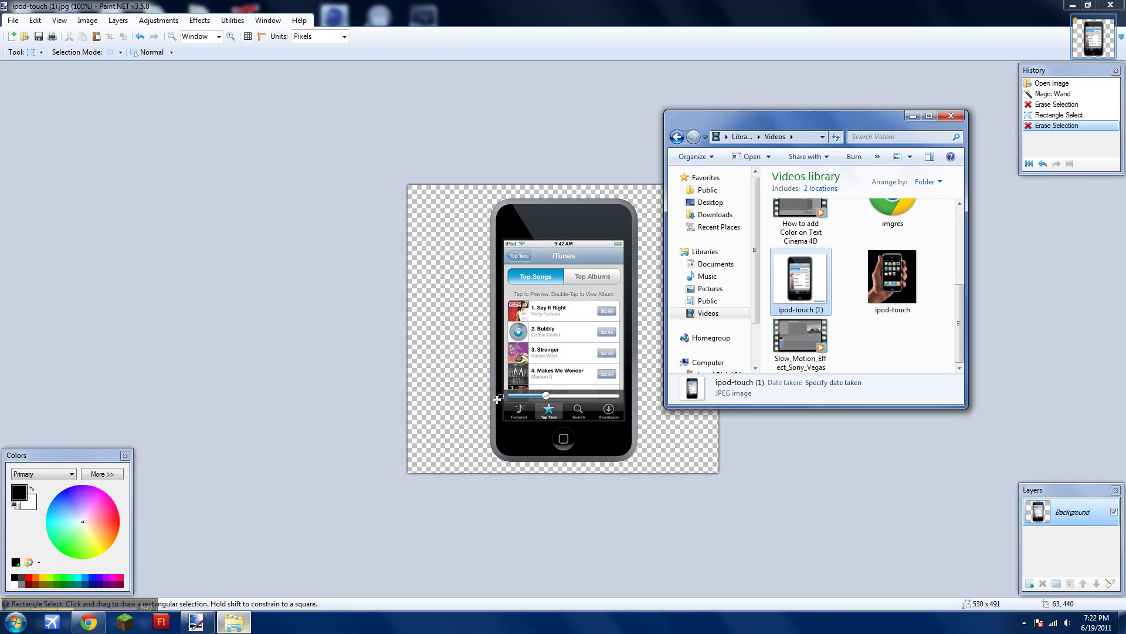
pyautogui.moveTo(891, 276)
pyautogui.mouseDown()
pyautogui.moveTo(825, 254)
pyautogui.moveTo(619, 282)
pyautogui.mouseUp()
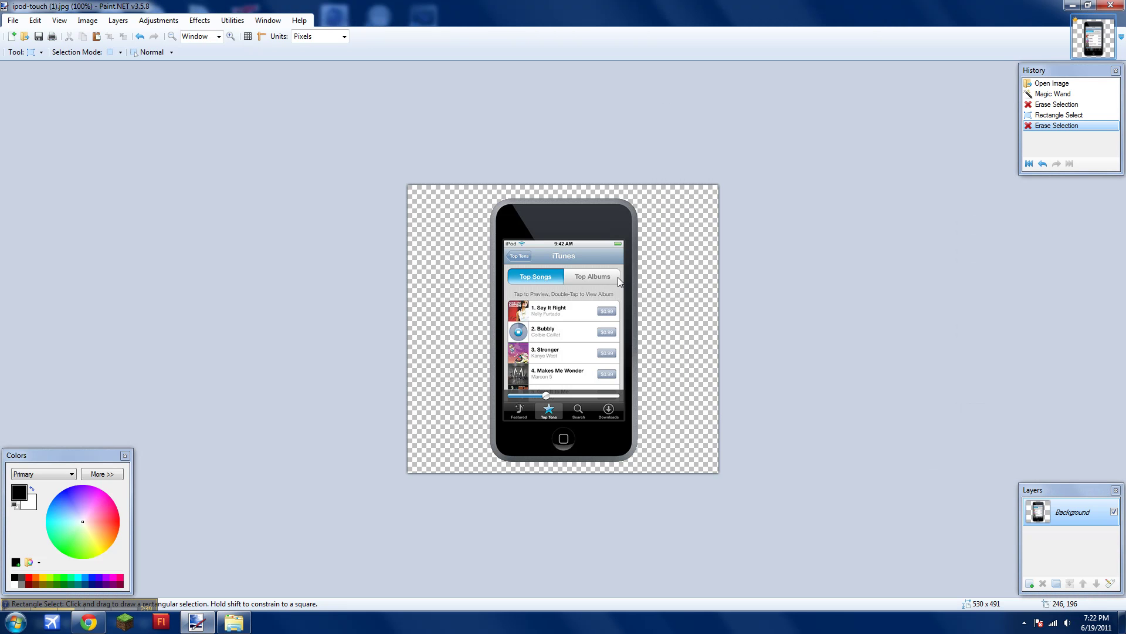
pyautogui.click(533, 297)
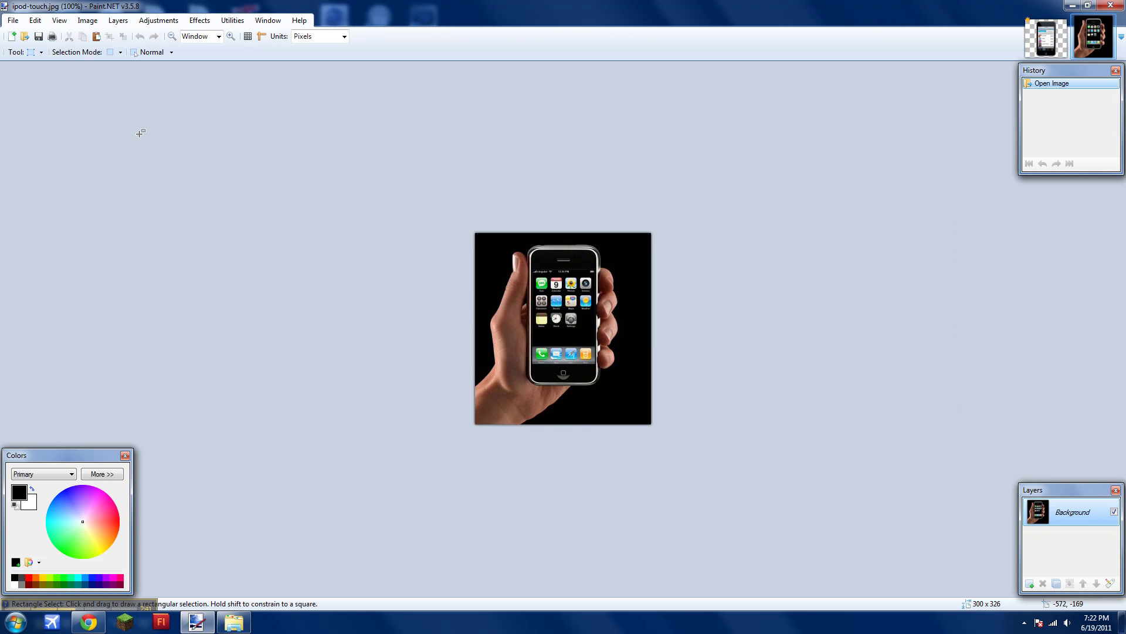
# Step: Magic-wand and delete the black background around the hand and phone, then clear the leftover spots
pyautogui.click(31, 51)
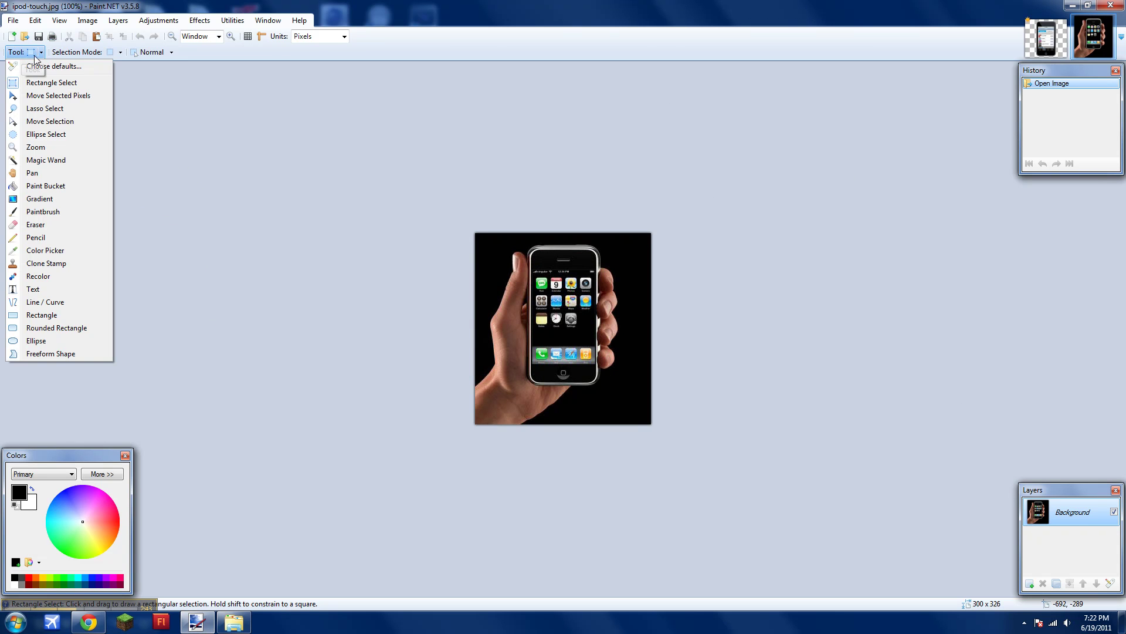
pyautogui.click(51, 160)
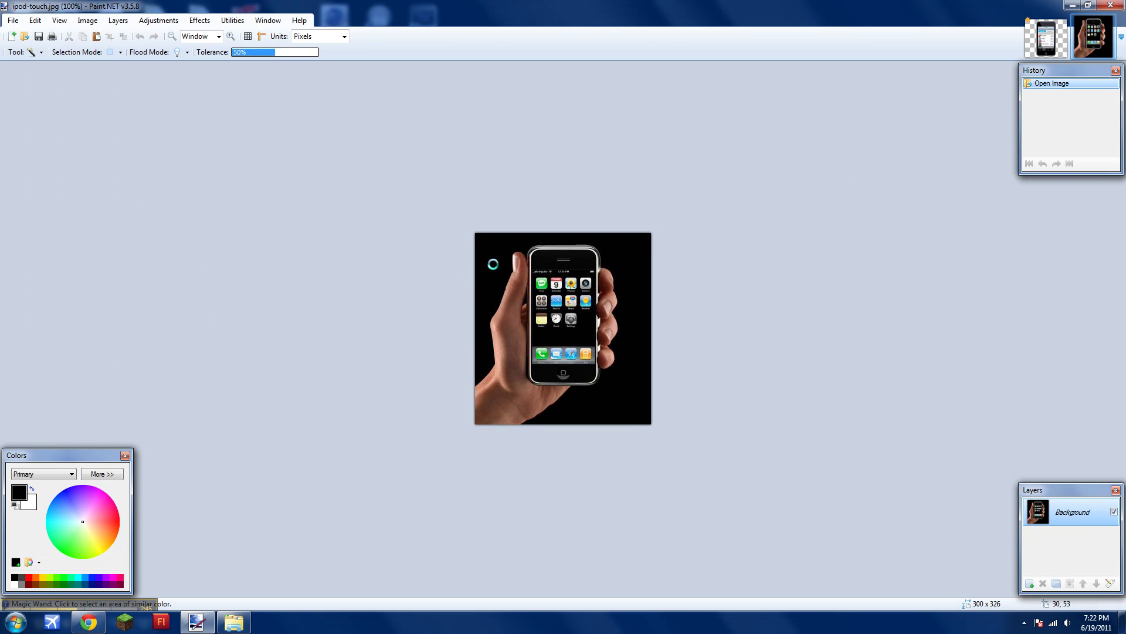
pyautogui.click(495, 263)
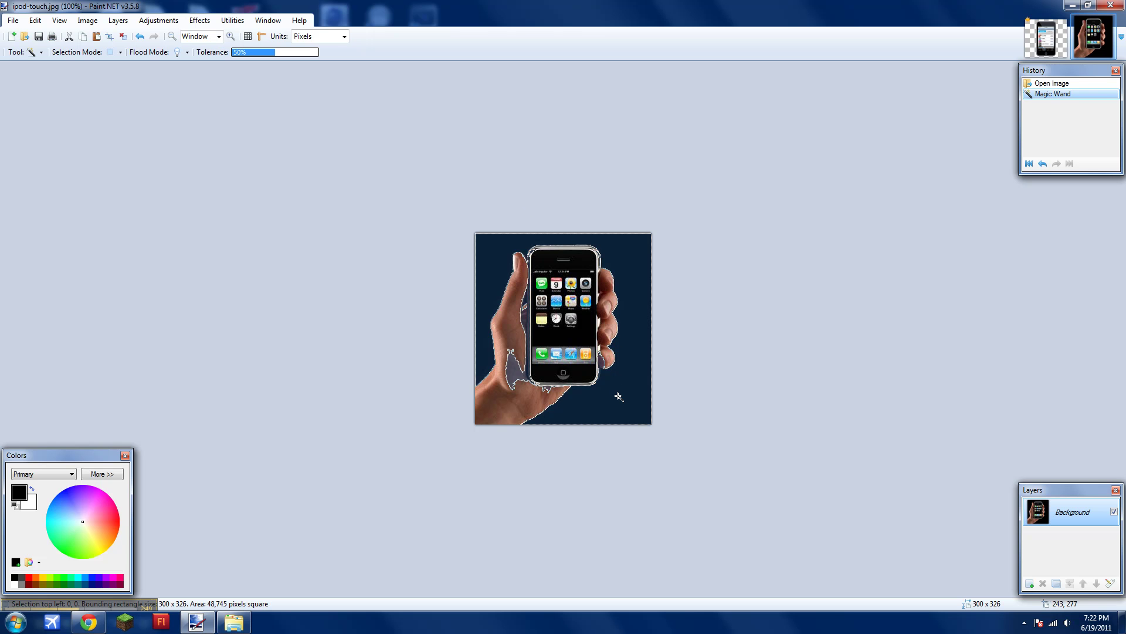
pyautogui.press('Delete')
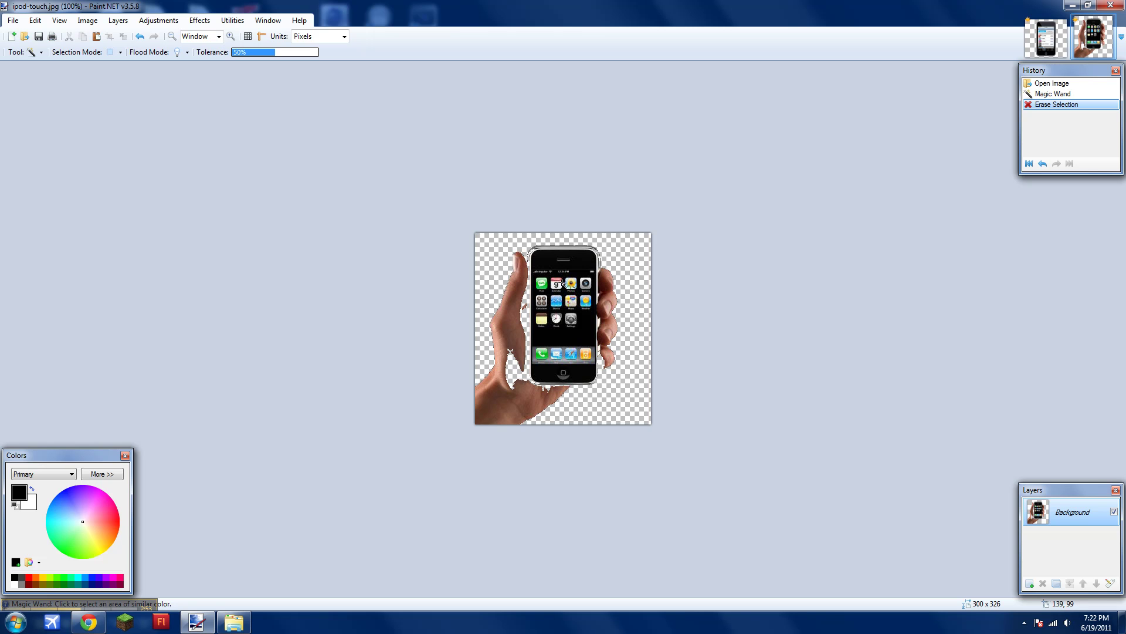
pyautogui.click(556, 251)
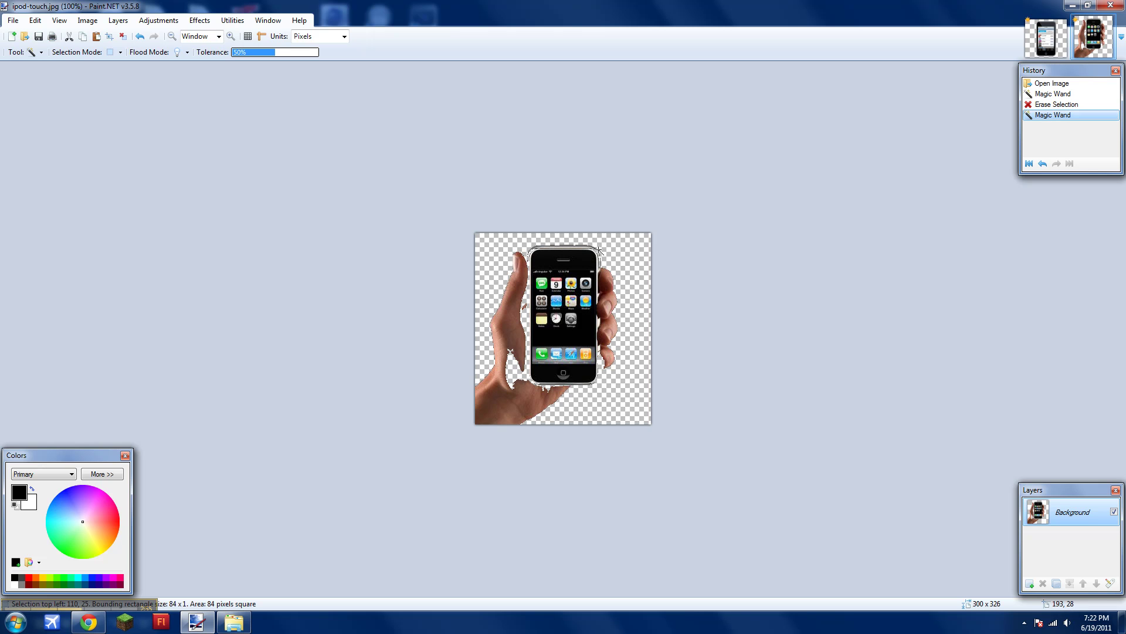
pyautogui.click(623, 343)
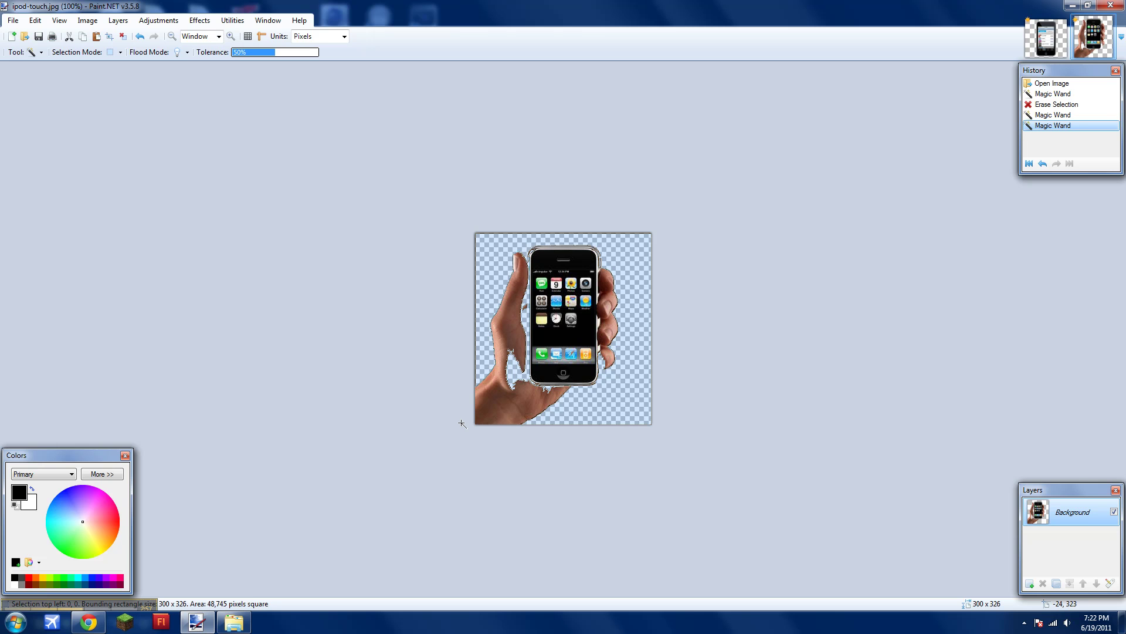
pyautogui.press('Delete')
pyautogui.click(545, 284)
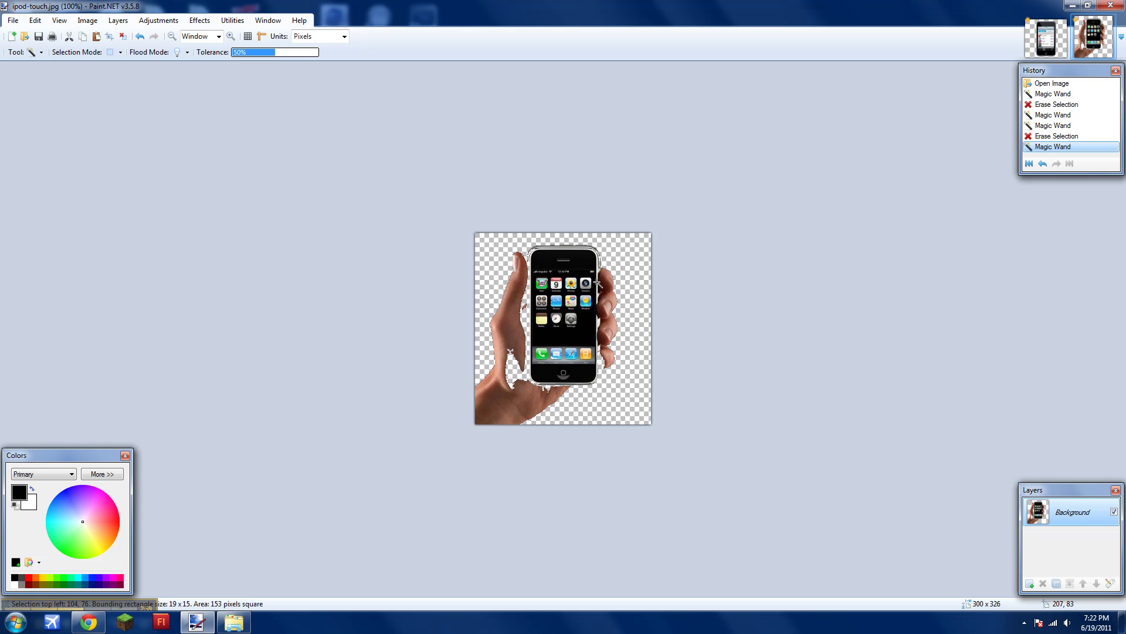
pyautogui.press('Delete')
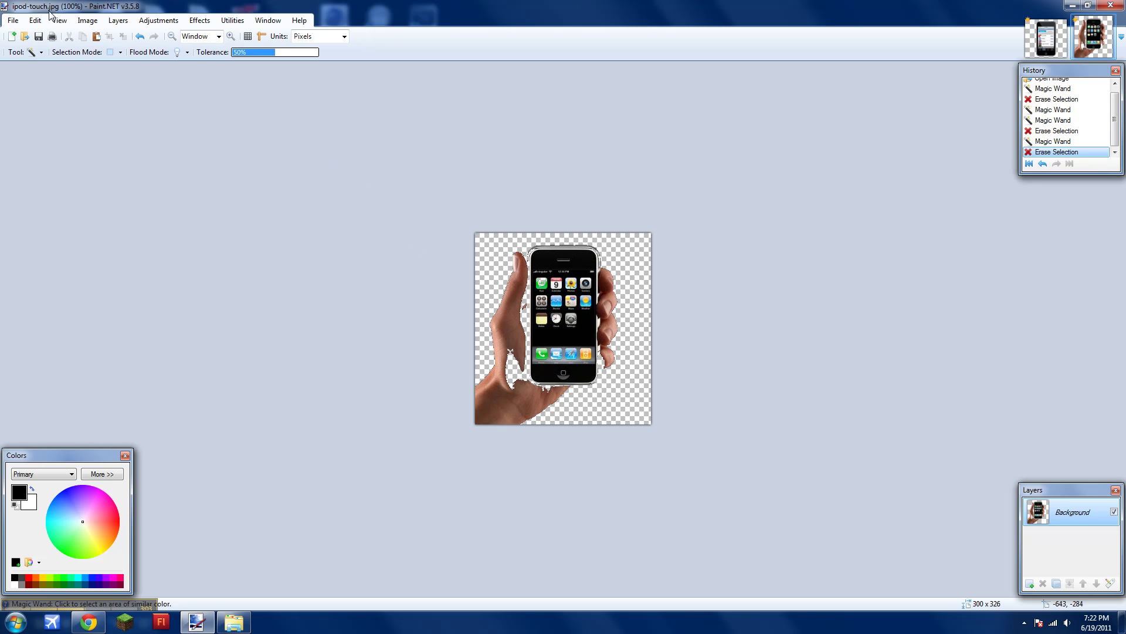
# Step: Save the image under a new name with PNG as the file format
pyautogui.click(13, 20)
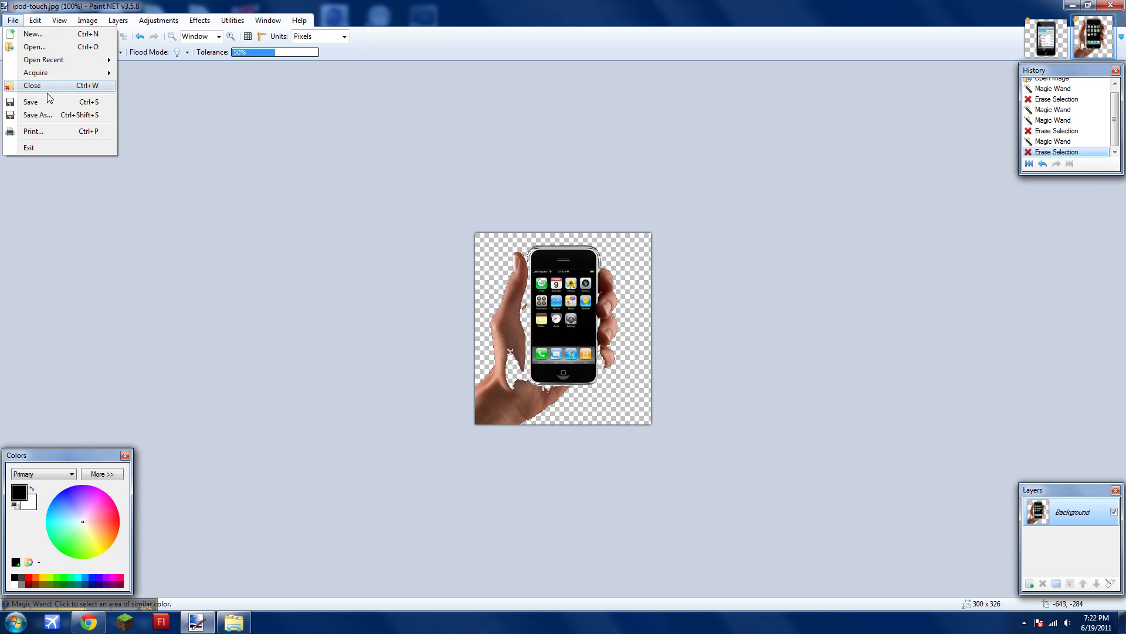
pyautogui.click(39, 115)
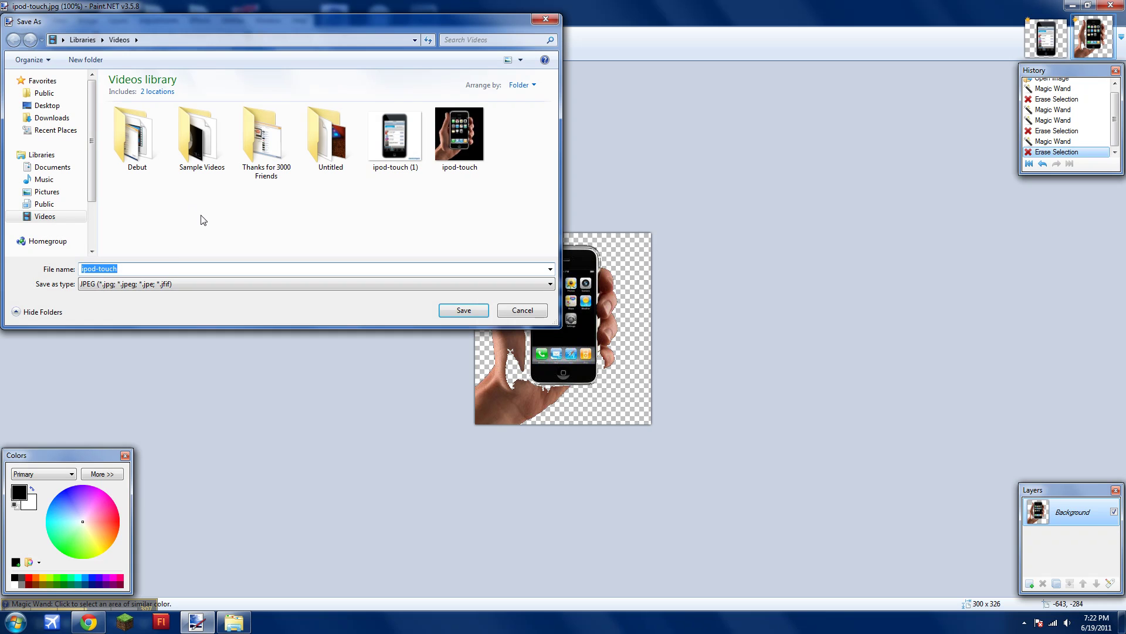
pyautogui.click(94, 287)
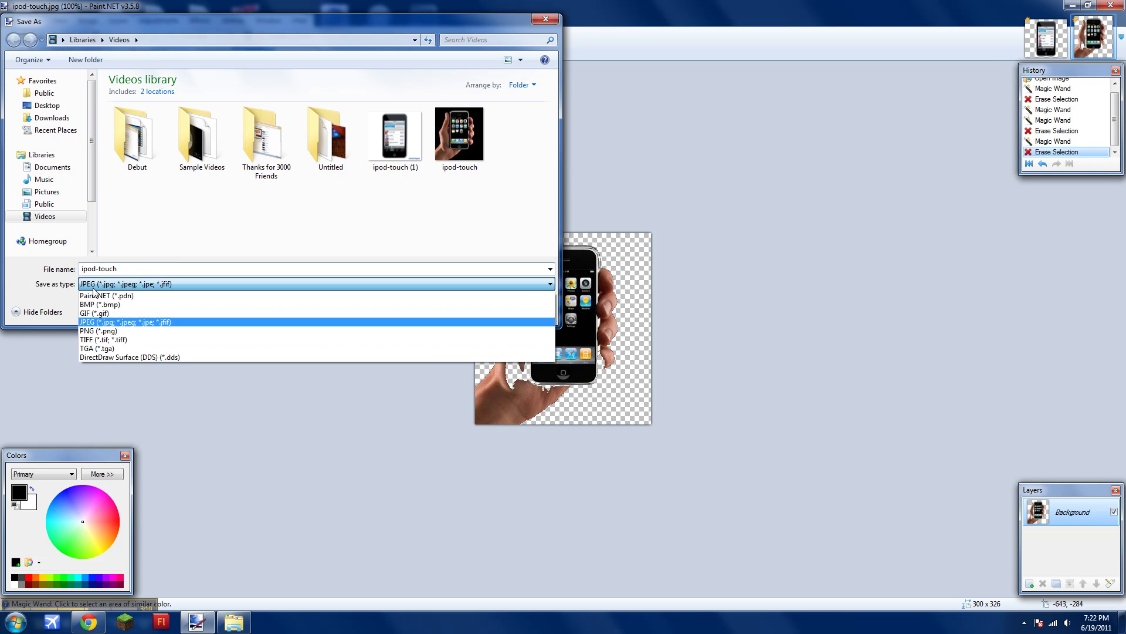
pyautogui.click(92, 331)
pyautogui.click(461, 308)
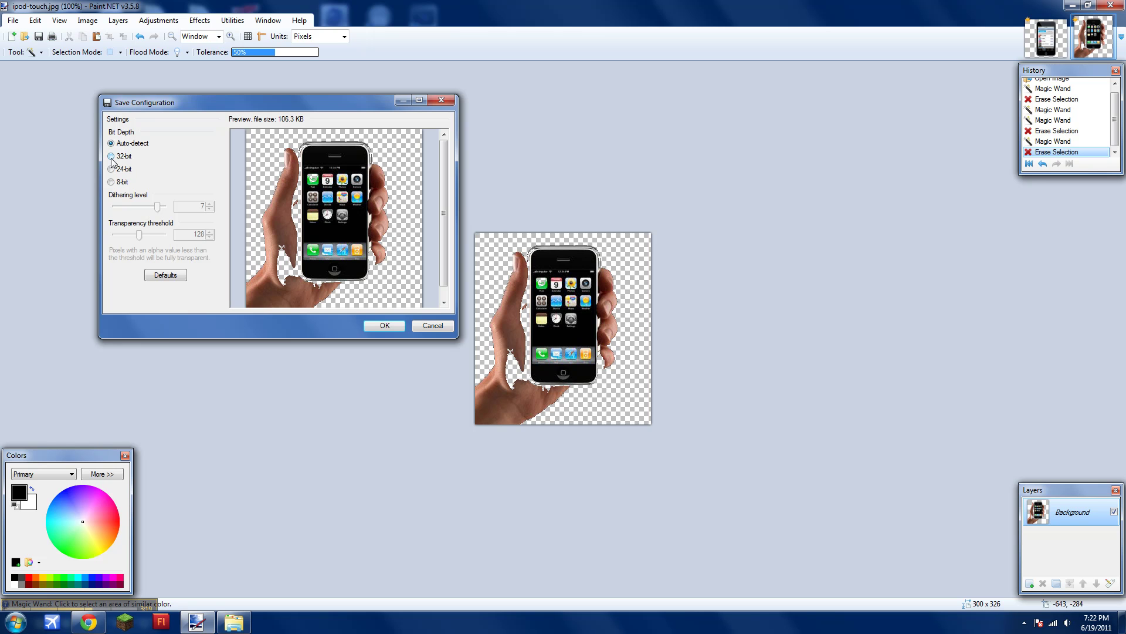
# Step: Try 24-bit, 8-bit and 32-bit depths, then save ipod-touch.png with Bit Depth on Auto-detect
pyautogui.click(112, 156)
pyautogui.click(112, 169)
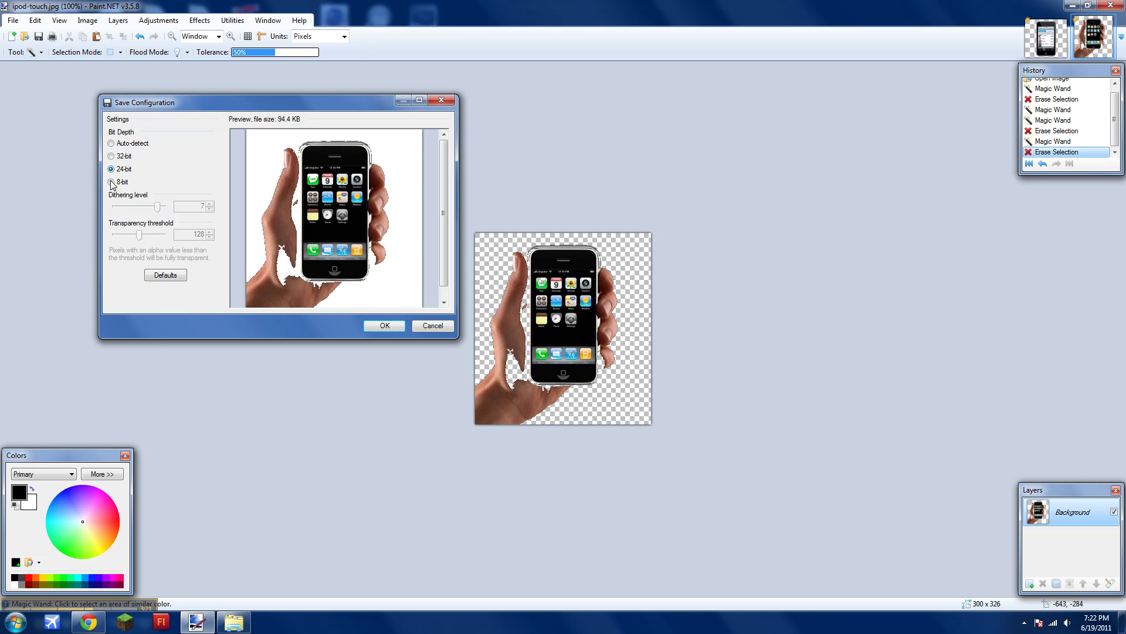
pyautogui.click(112, 144)
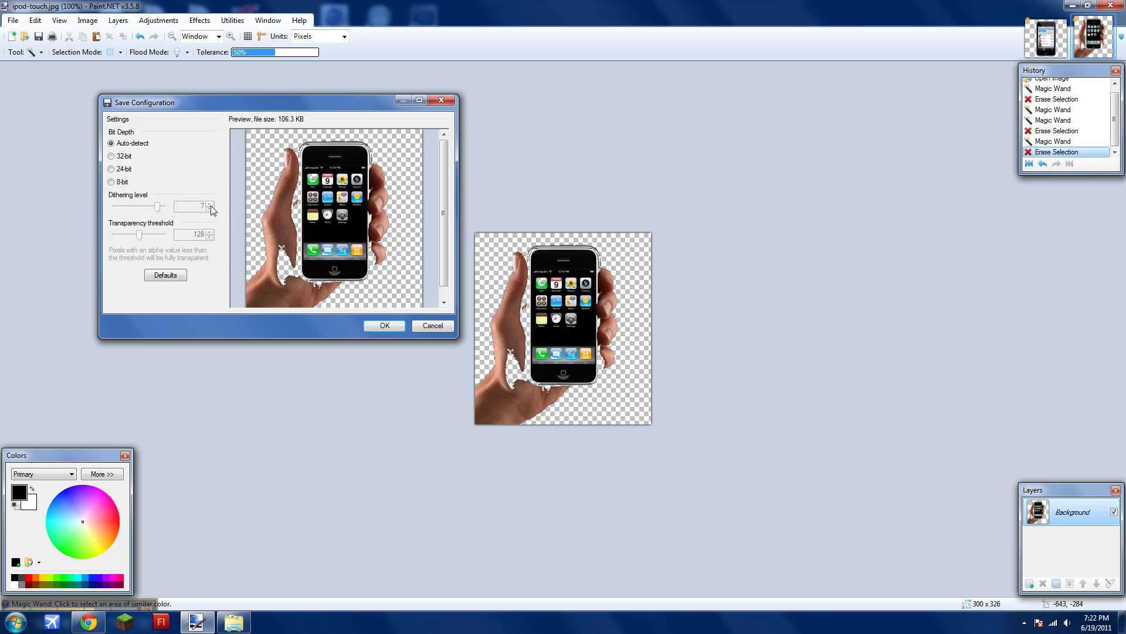
pyautogui.click(112, 182)
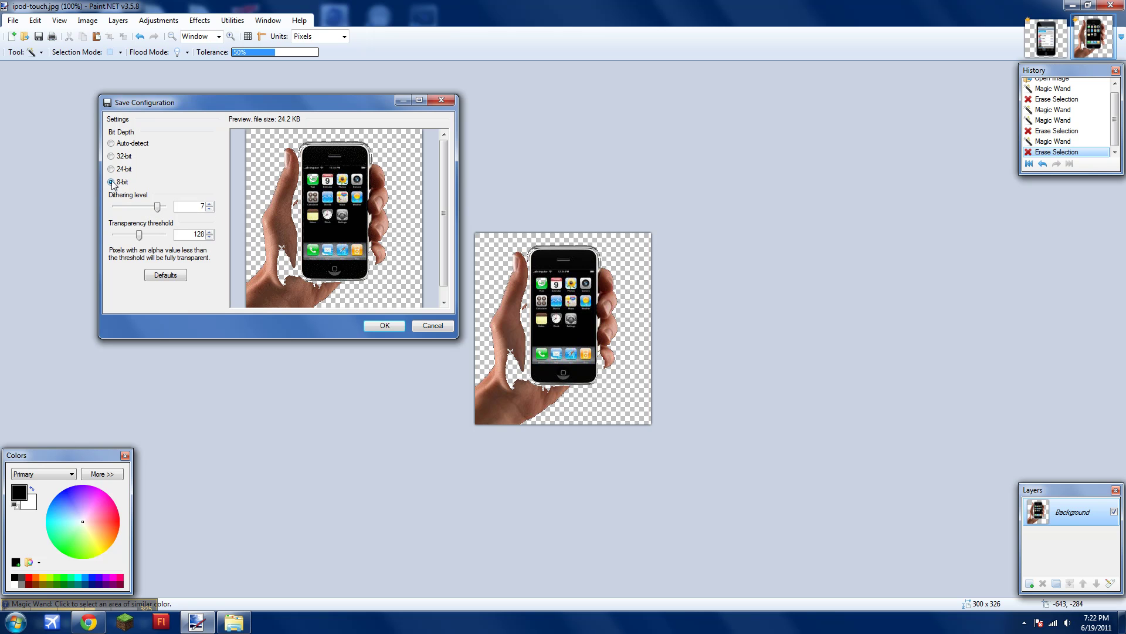
pyautogui.moveTo(158, 206)
pyautogui.mouseDown()
pyautogui.moveTo(146, 210)
pyautogui.moveTo(158, 210)
pyautogui.mouseUp()
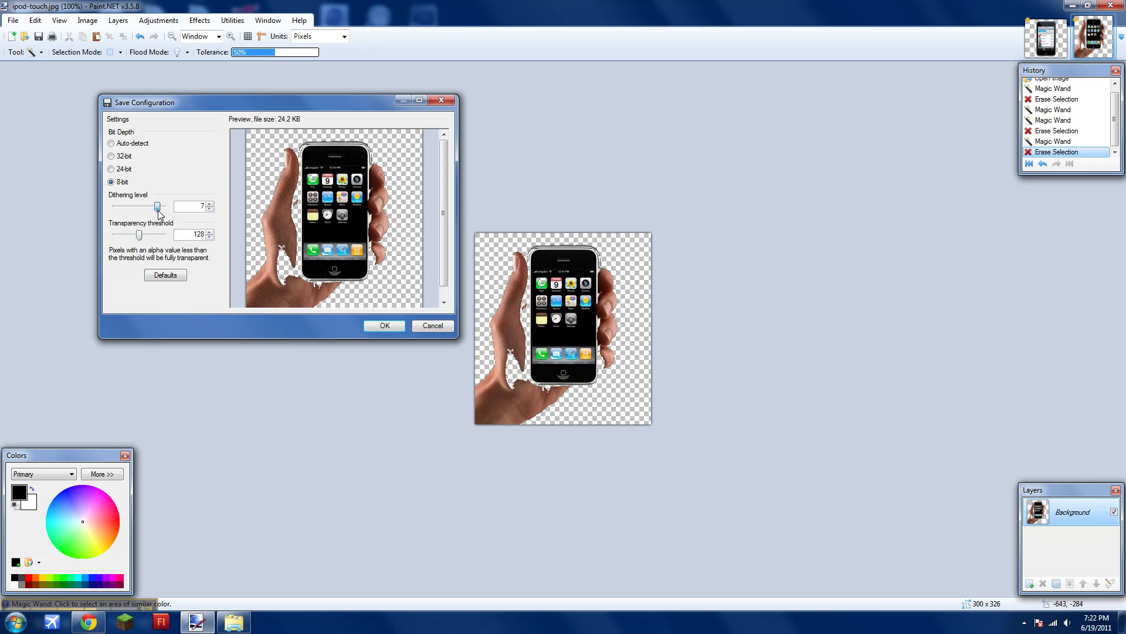
pyautogui.click(112, 169)
pyautogui.click(111, 156)
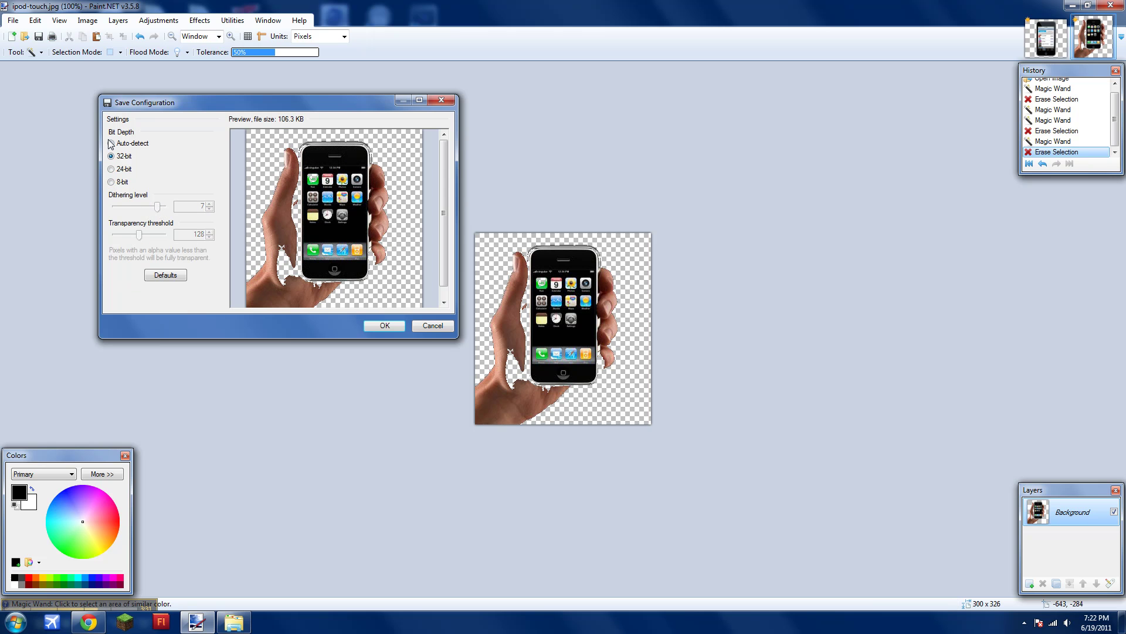
pyautogui.click(111, 144)
pyautogui.click(390, 324)
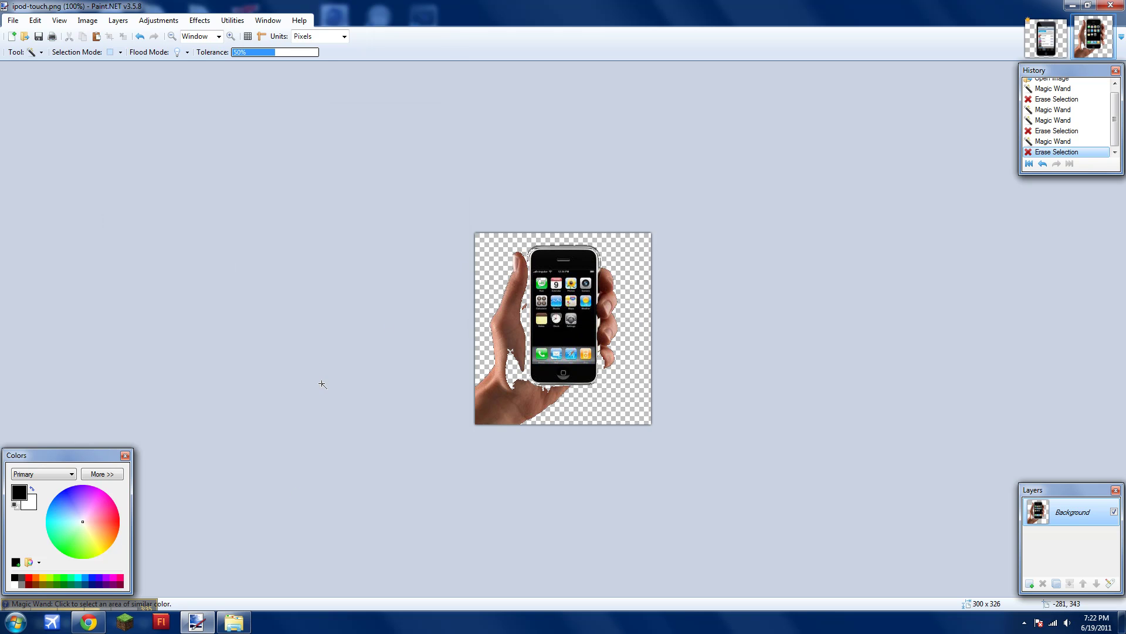
# Step: Launch Vegas Pro 9.0 from the Start menu
pyautogui.click(7, 629)
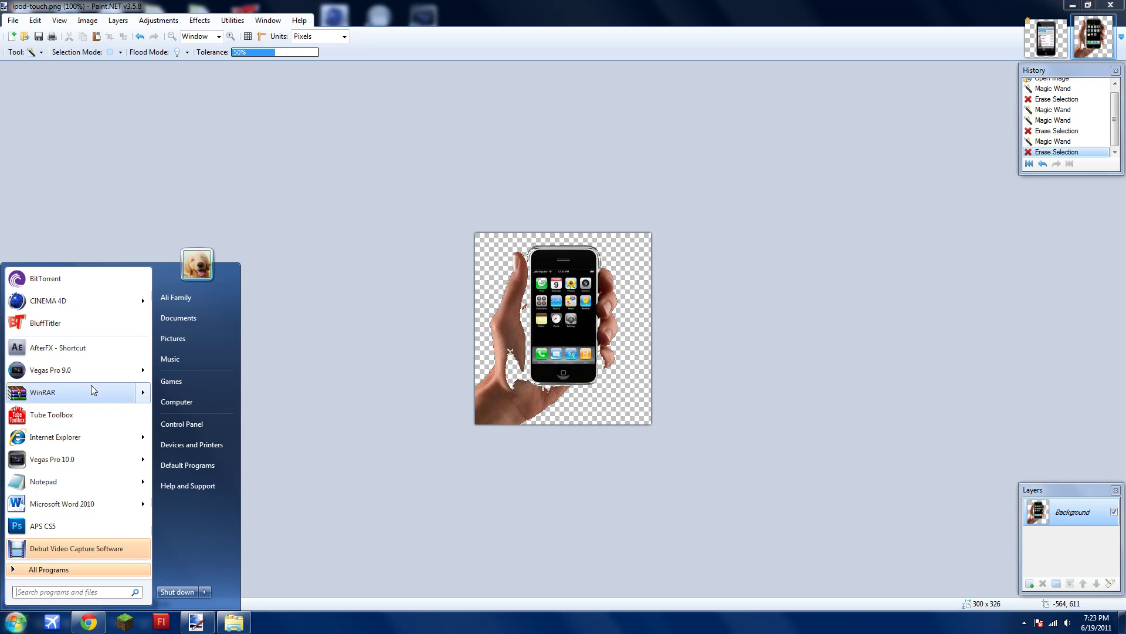
pyautogui.press('Escape')
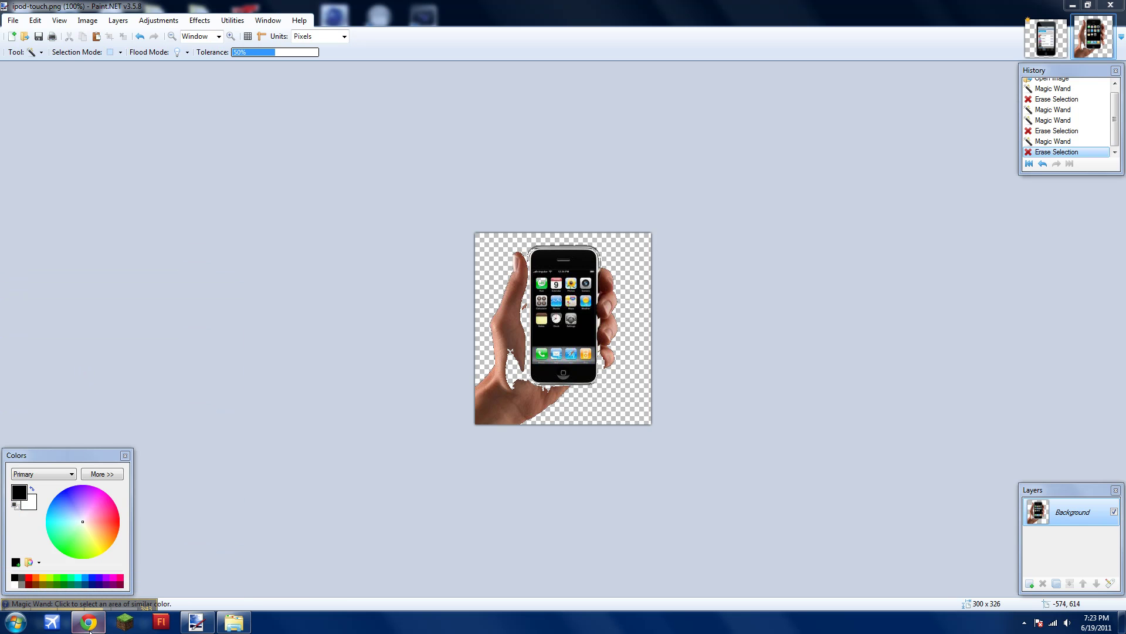
pyautogui.click(16, 623)
pyautogui.click(37, 364)
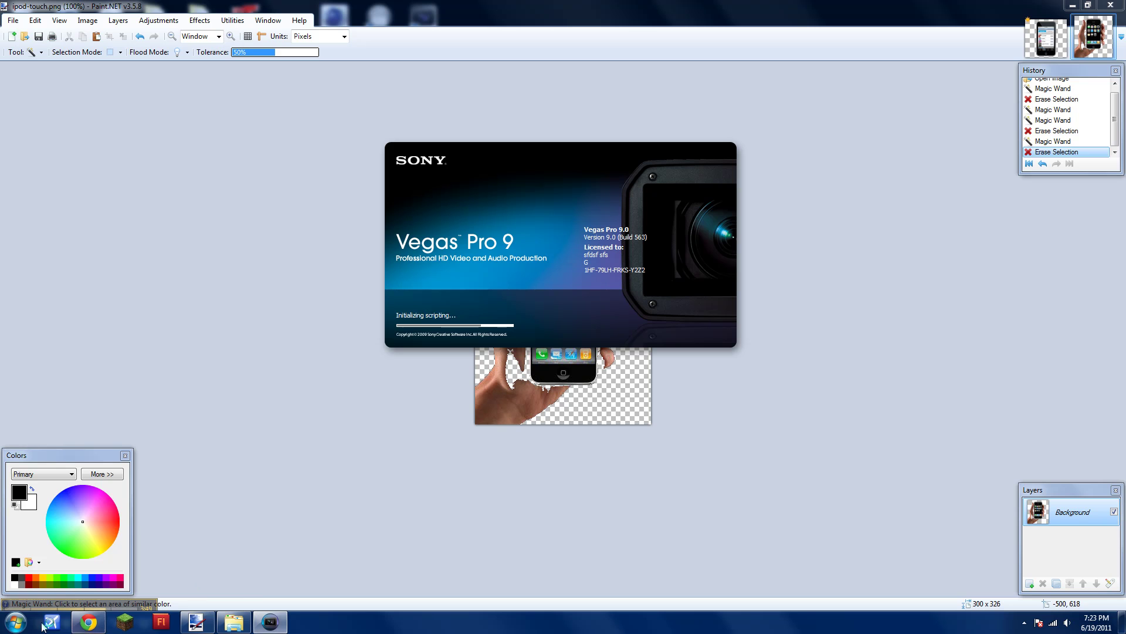
# Step: Open the Videos library through Computer in Windows Explorer
pyautogui.click(16, 623)
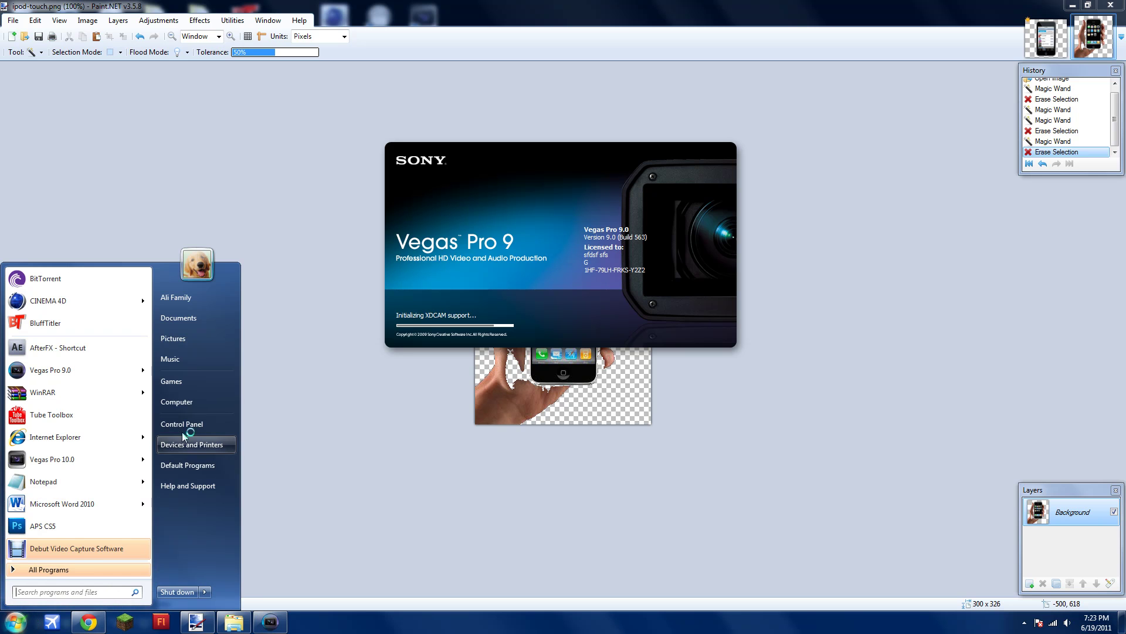
pyautogui.click(184, 400)
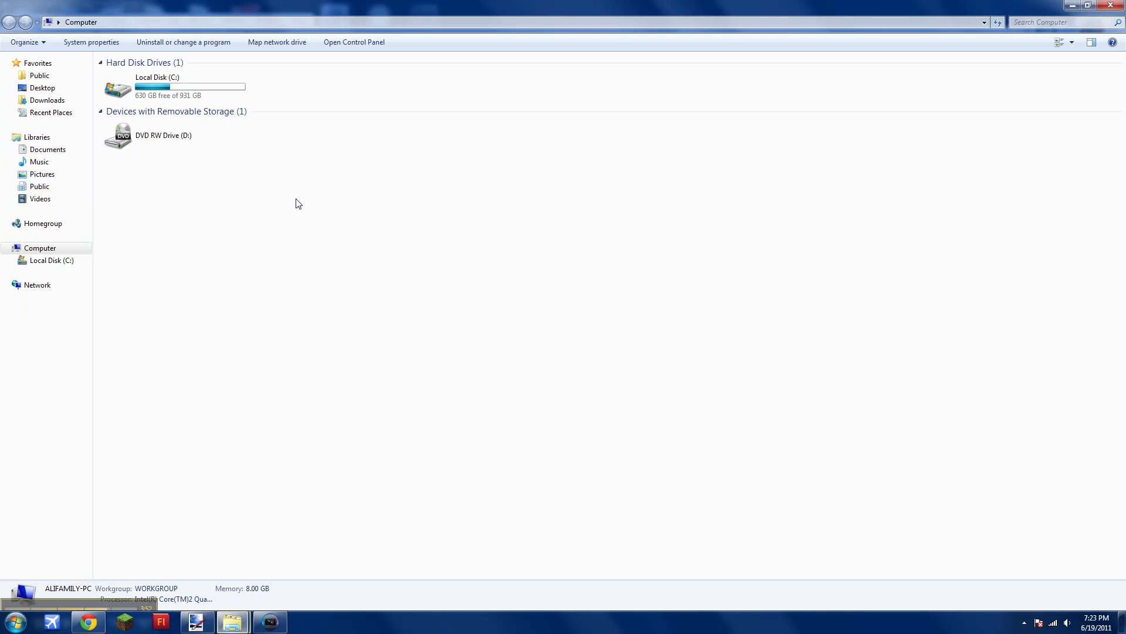
pyautogui.click(41, 199)
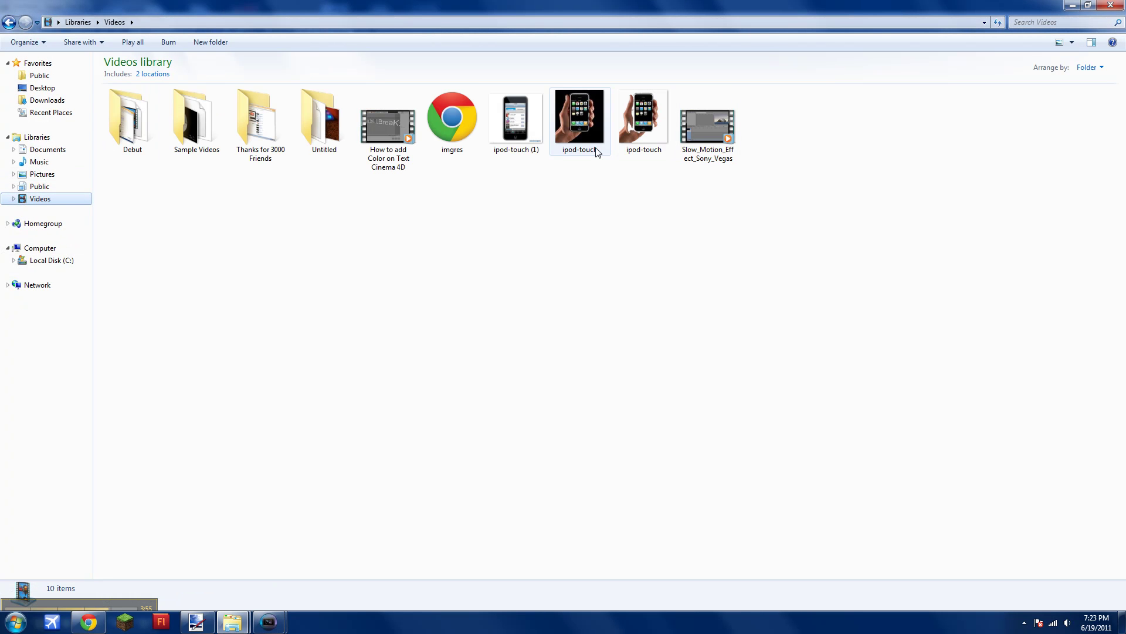
# Step: Drag ipod-touch.png from Explorer onto the Vegas timeline and move the clip to the start
pyautogui.click(1087, 6)
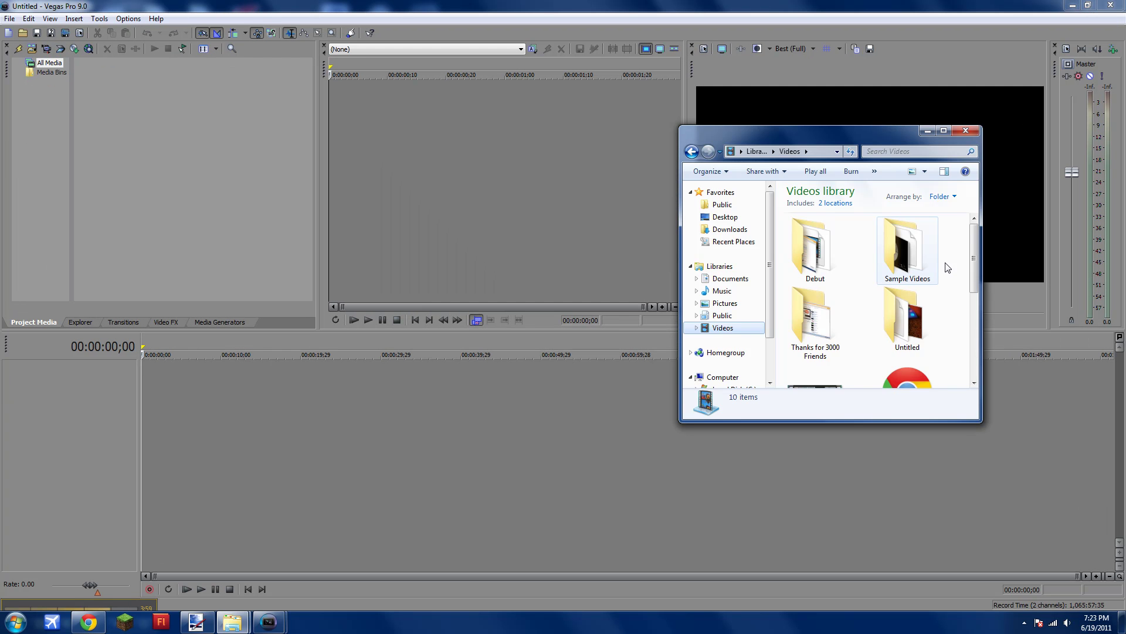
pyautogui.moveTo(976, 266); pyautogui.dragTo(976, 350)
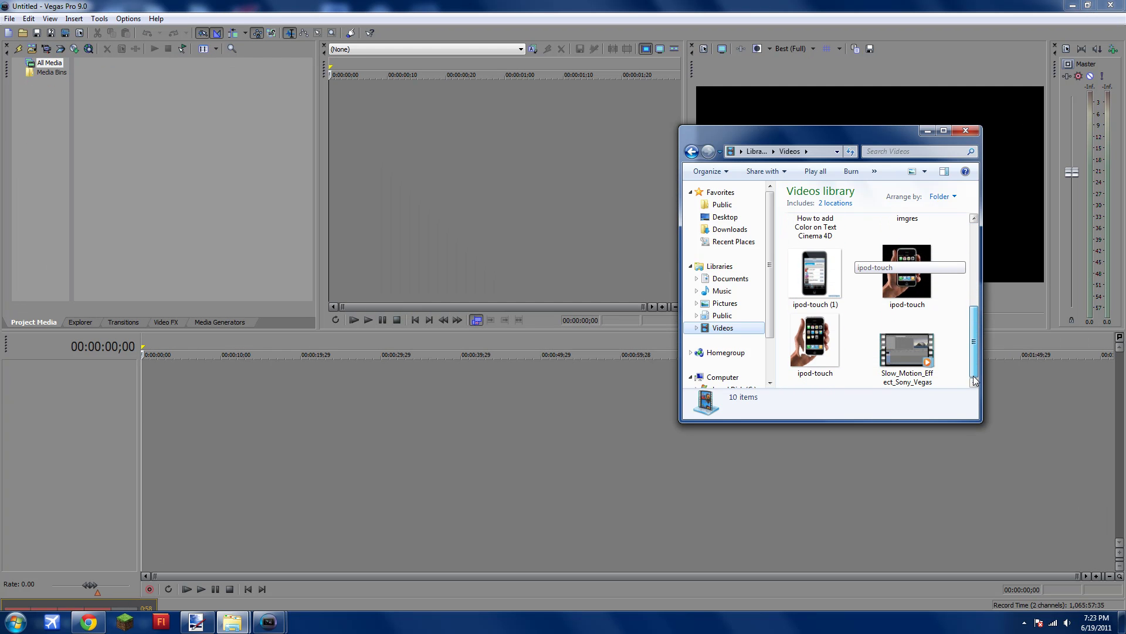
pyautogui.moveTo(818, 350); pyautogui.dragTo(319, 377)
pyautogui.click(966, 131)
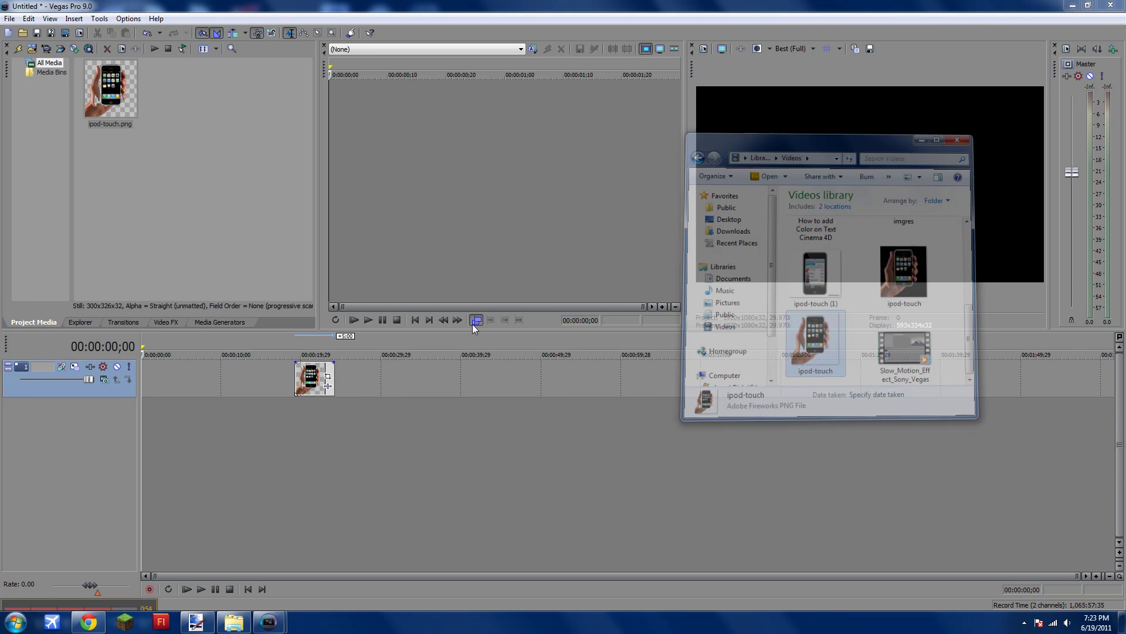
pyautogui.click(304, 375)
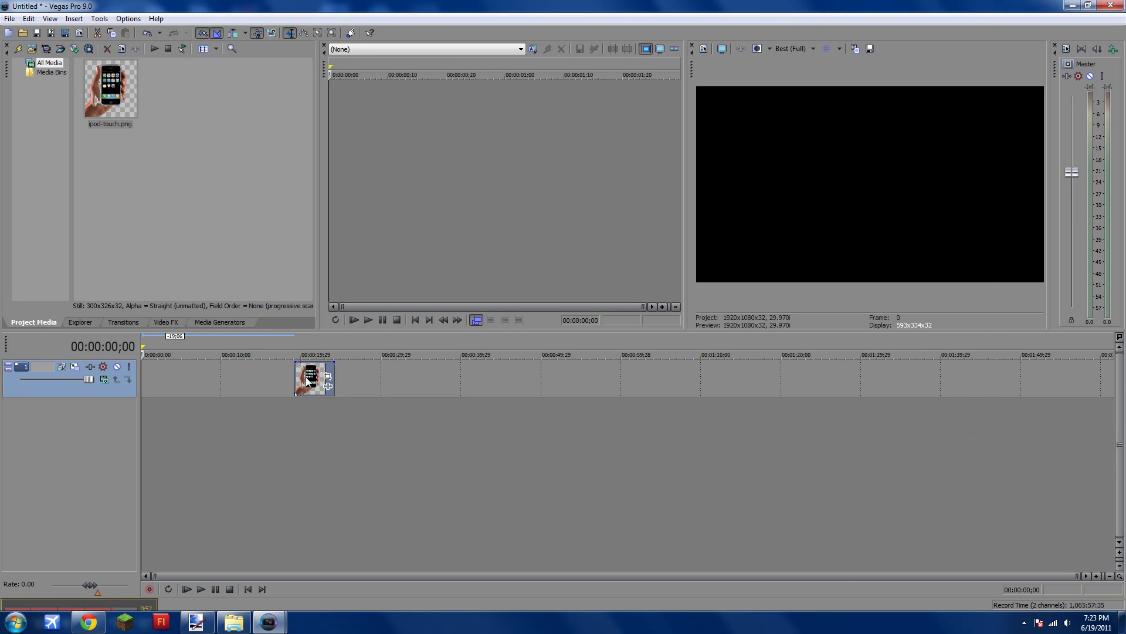
pyautogui.moveTo(306, 381); pyautogui.dragTo(180, 382)
# Step: Add the Red preset from Media Generators' Solid Color onto the timeline as a new clip
pyautogui.click(81, 322)
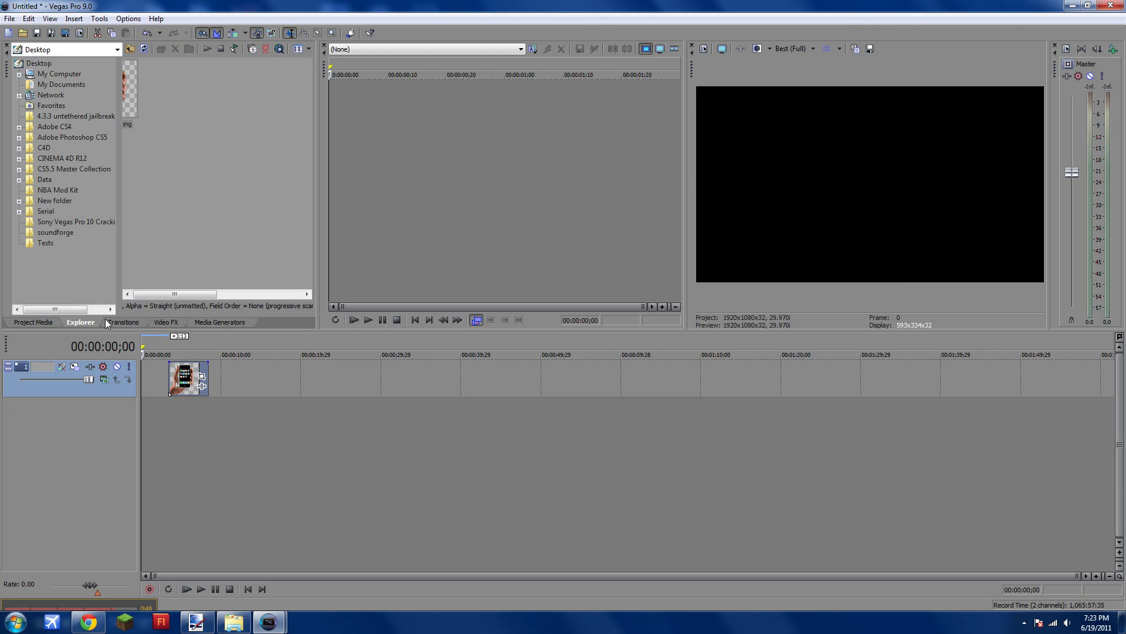
pyautogui.click(121, 322)
pyautogui.click(166, 322)
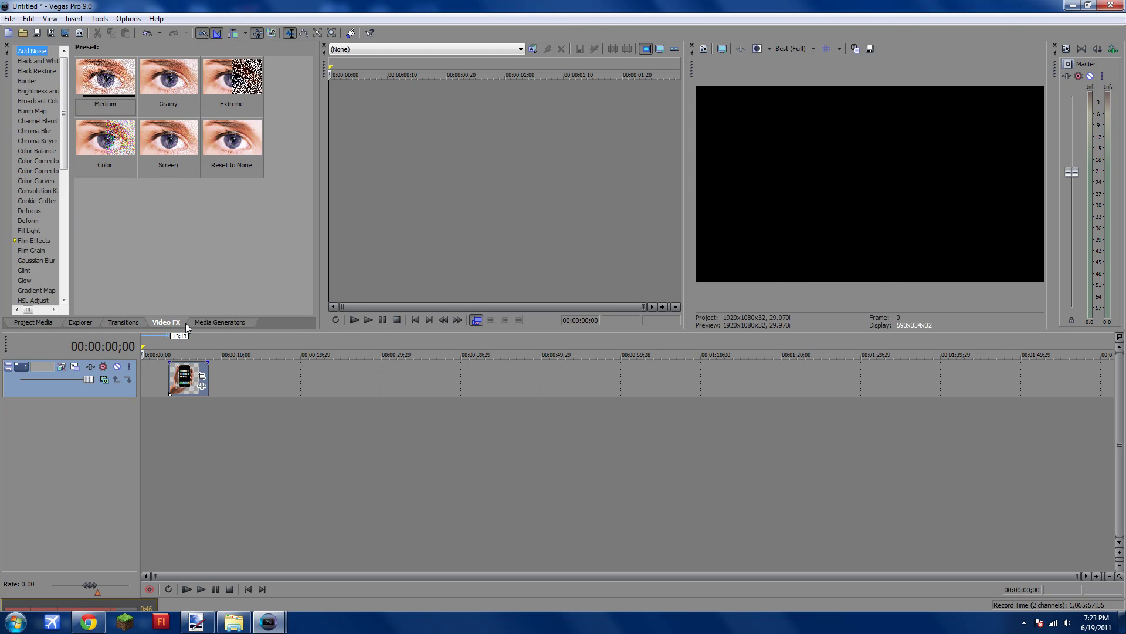
pyautogui.click(214, 323)
pyautogui.click(33, 102)
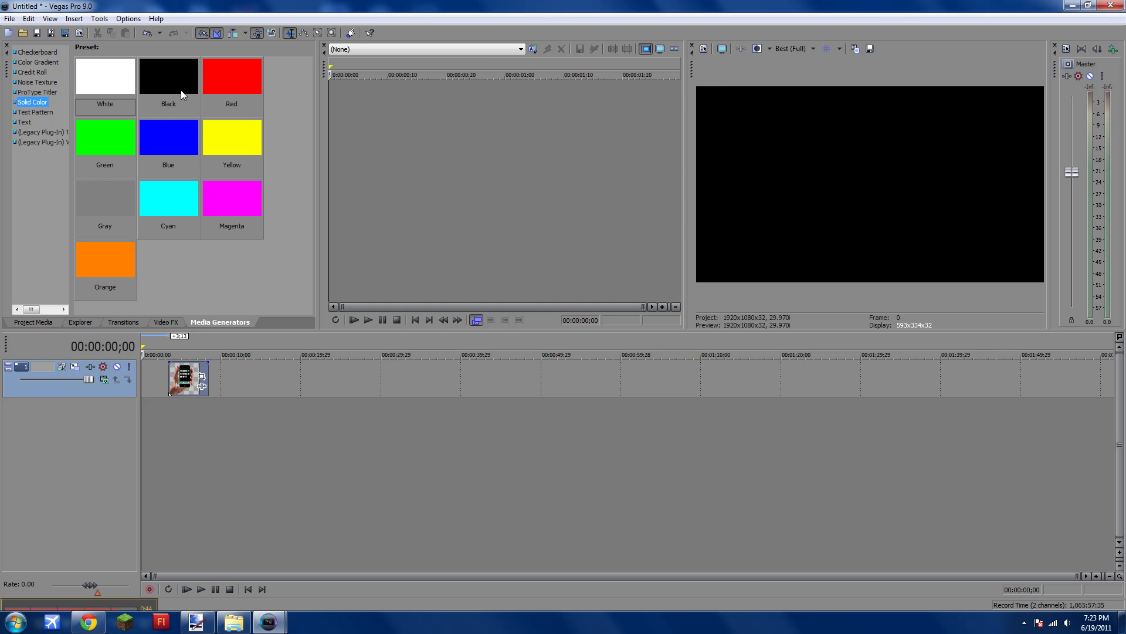
pyautogui.moveTo(160, 421); pyautogui.dragTo(81, 368)
pyautogui.click(711, 20)
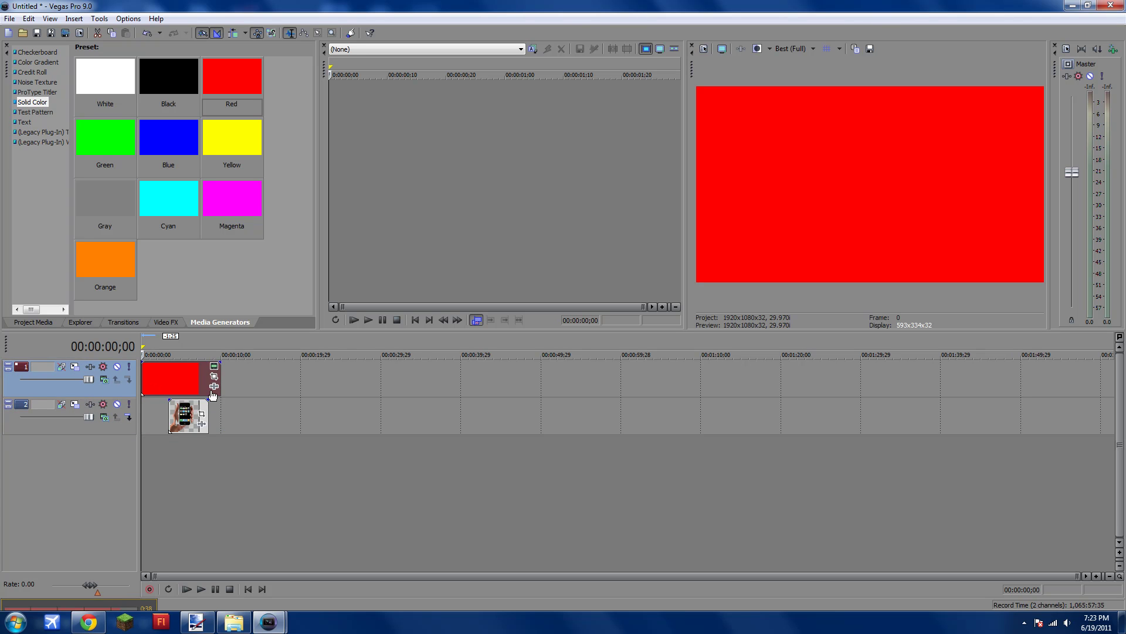
# Step: Move the phone clip to start at 0:00 and mark a time range from 3;00 to 13;06
pyautogui.moveTo(188, 418); pyautogui.dragTo(161, 418)
pyautogui.moveTo(241, 402); pyautogui.dragTo(142, 402)
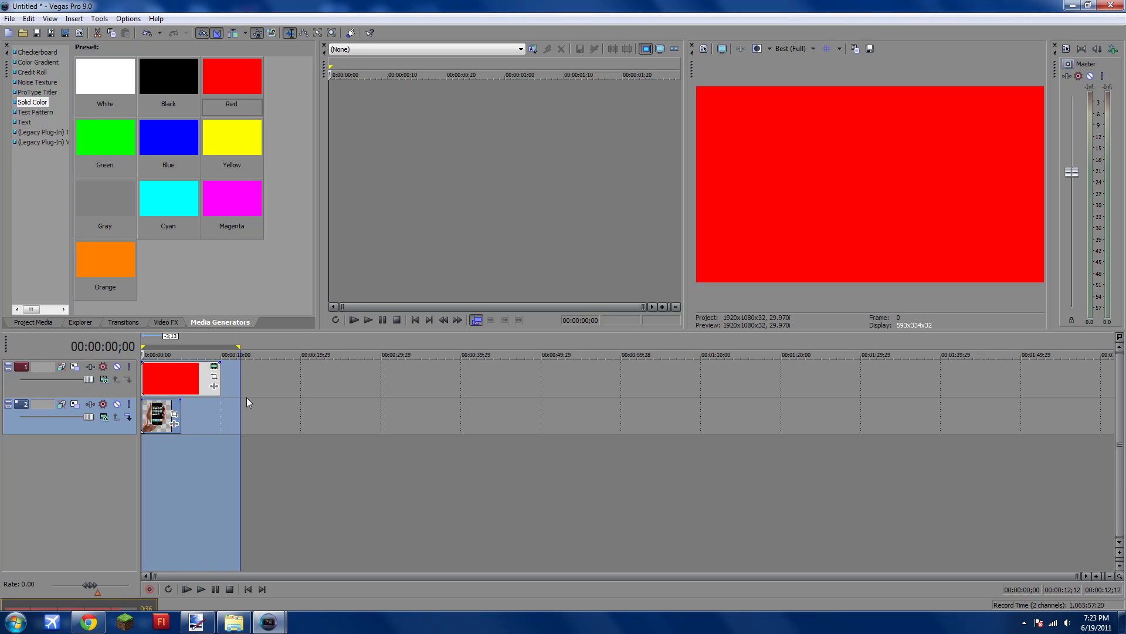
pyautogui.moveTo(247, 402); pyautogui.dragTo(165, 411)
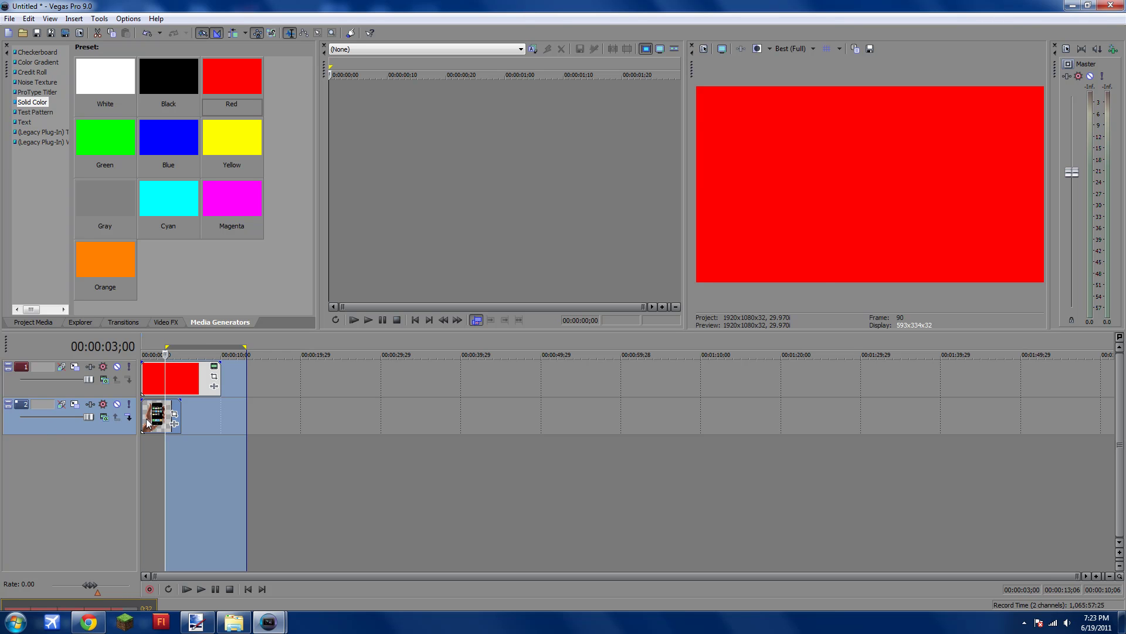
# Step: Move the iPod touch track above the red solid-colour track so the transparent phone shows over red
pyautogui.moveTo(64, 368); pyautogui.dragTo(54, 414)
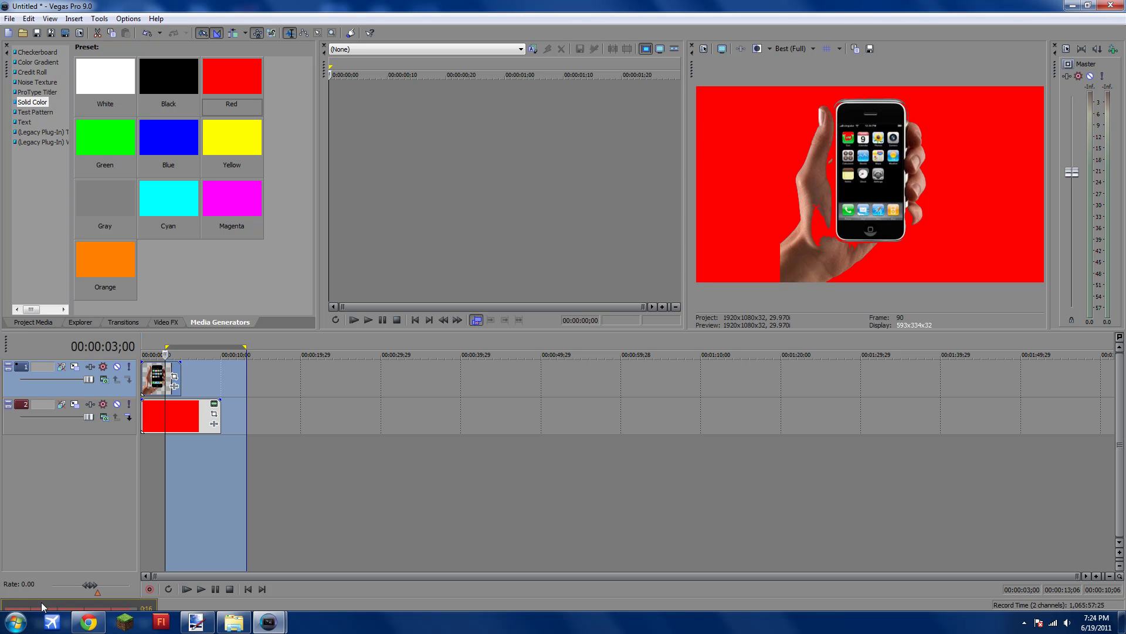
pyautogui.moveTo(41, 602)
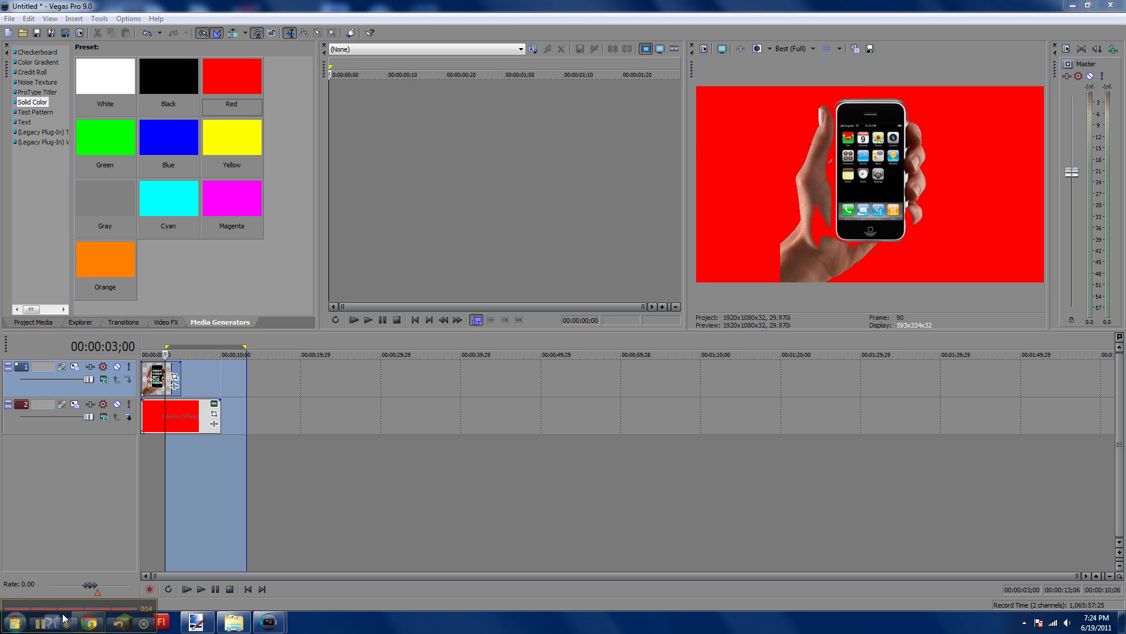